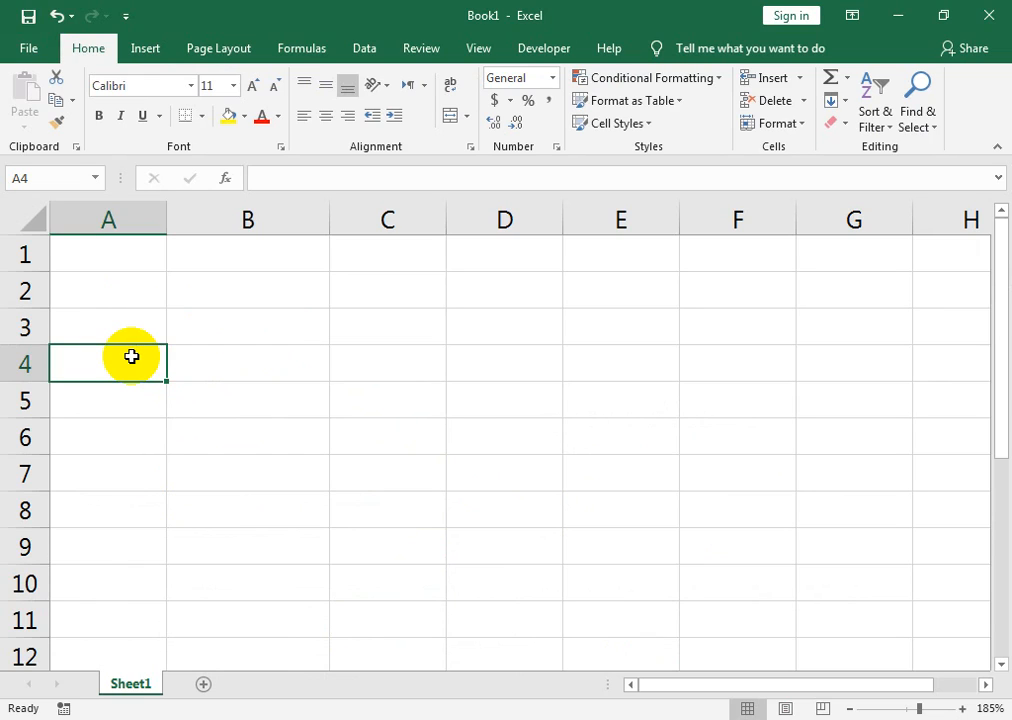
- Enter the headers S NO in cell A4 and LOAN AMOUNT in cell B4
type("S NO")
key("Tab")
type("aMOUNT")
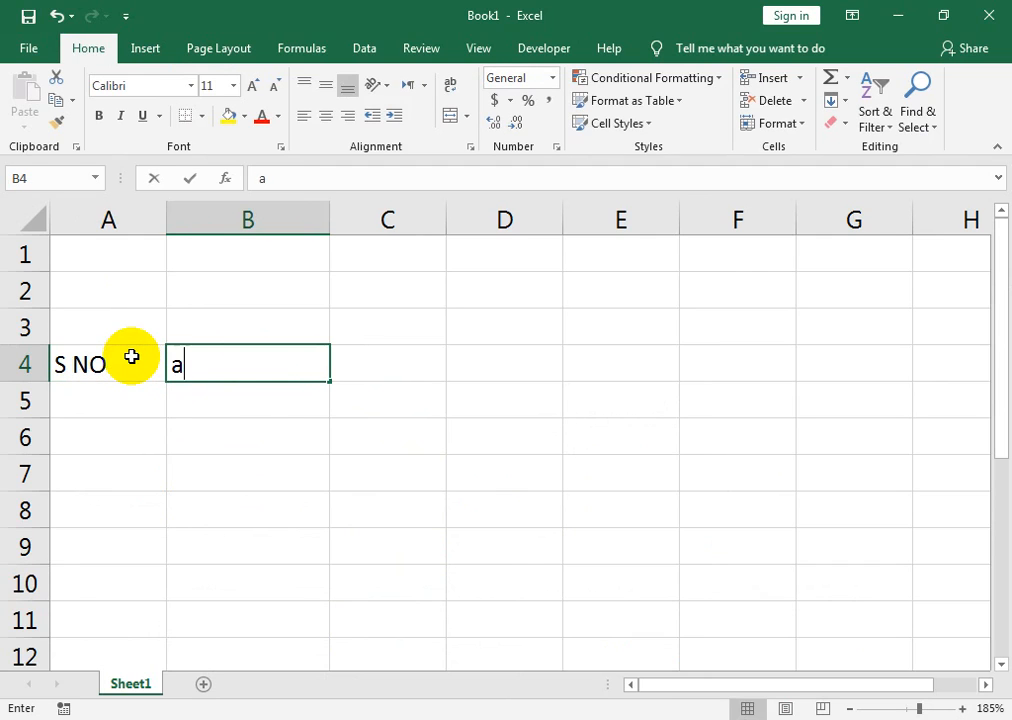
key("BackSpace")
key("BackSpace")
key("BackSpace")
key("BackSpace")
key("BackSpace")
key("BackSpace")
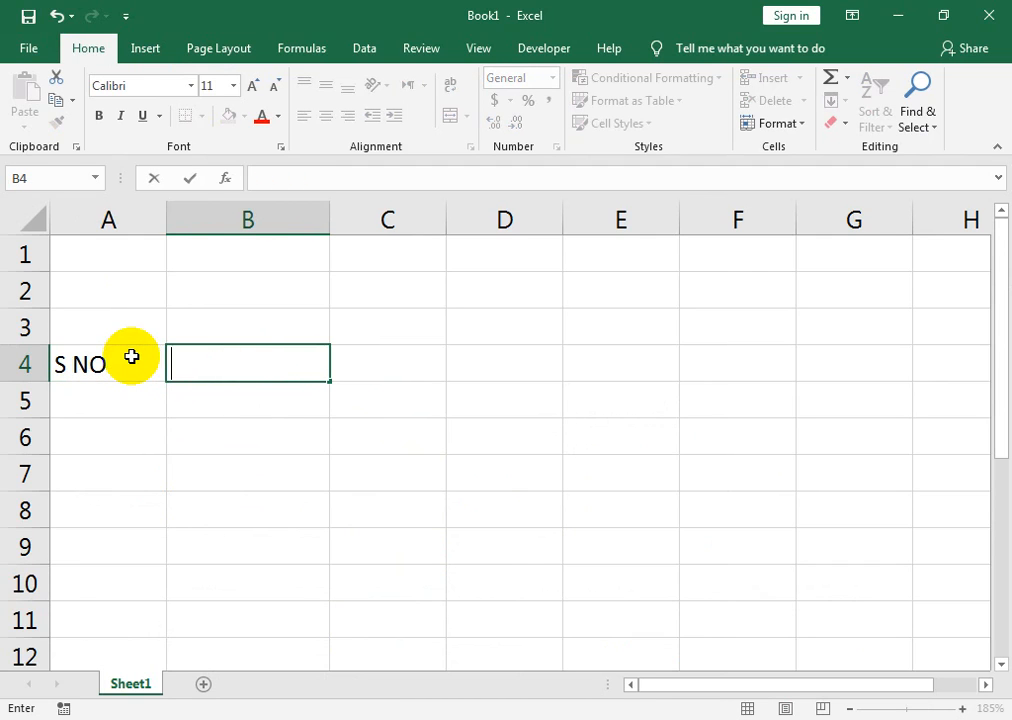
type("AMOUNT")
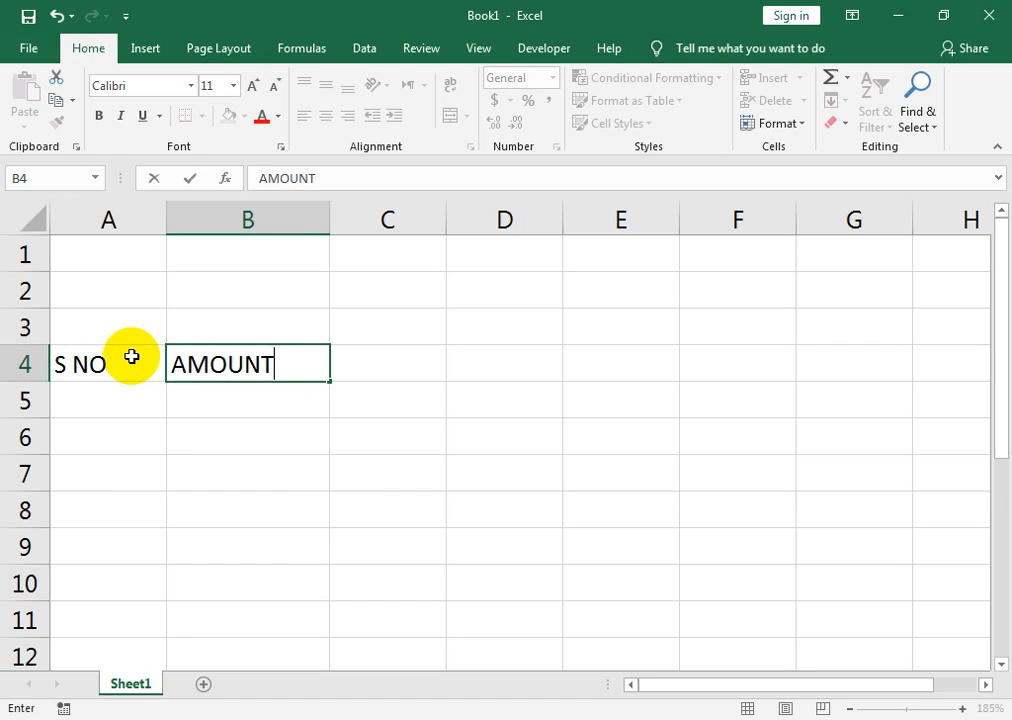
key("Tab")
key("Left")
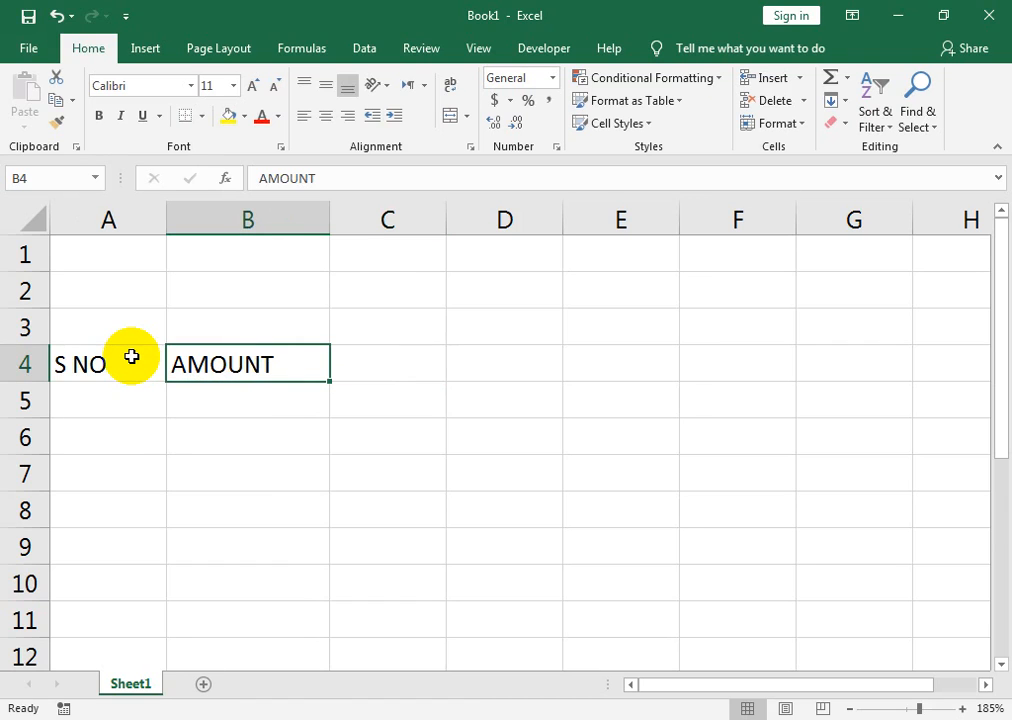
type("LOAN AMOUNT")
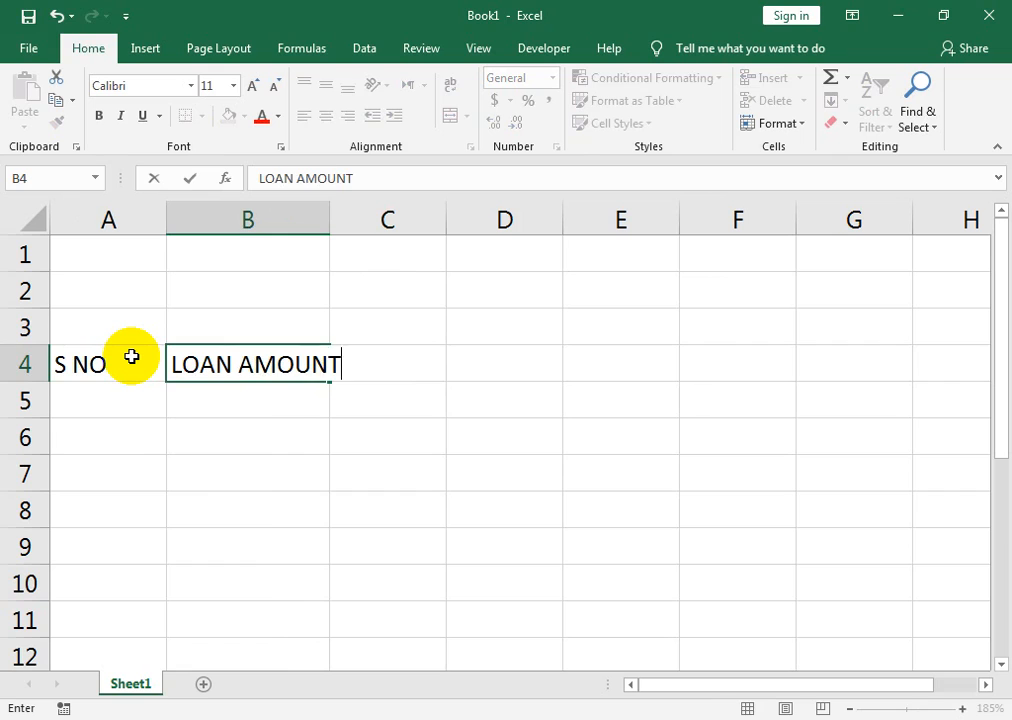
key("Tab")
- Continue the header row with RATE in C4, TIME MONTH in D4 and INTEREST in E4
type("RATE")
key("Tab")
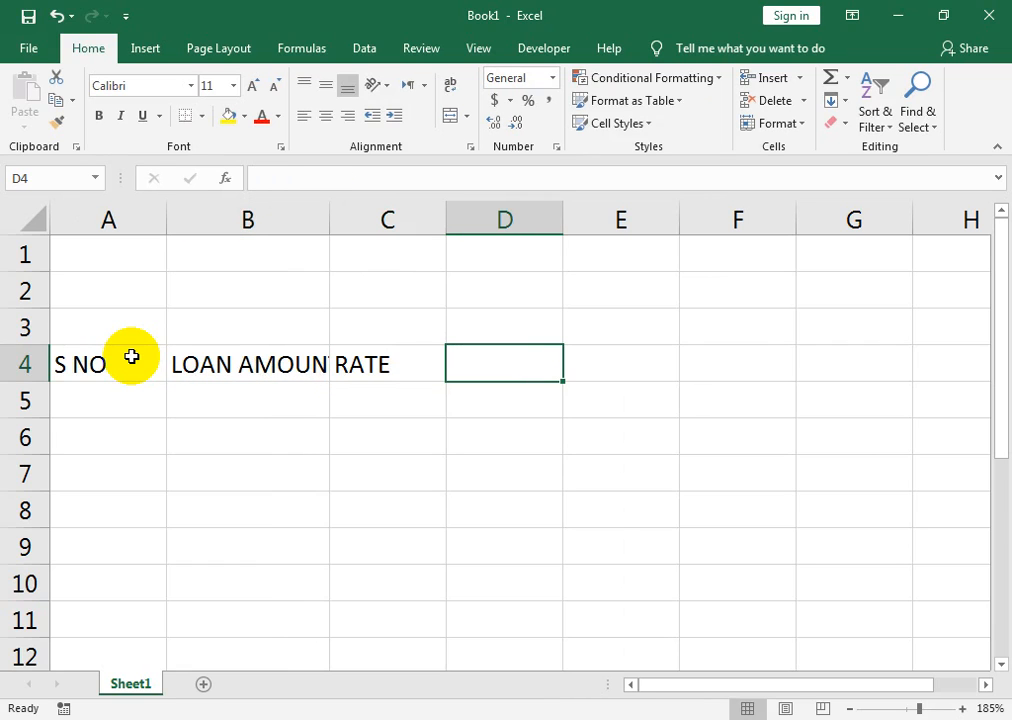
type("T")
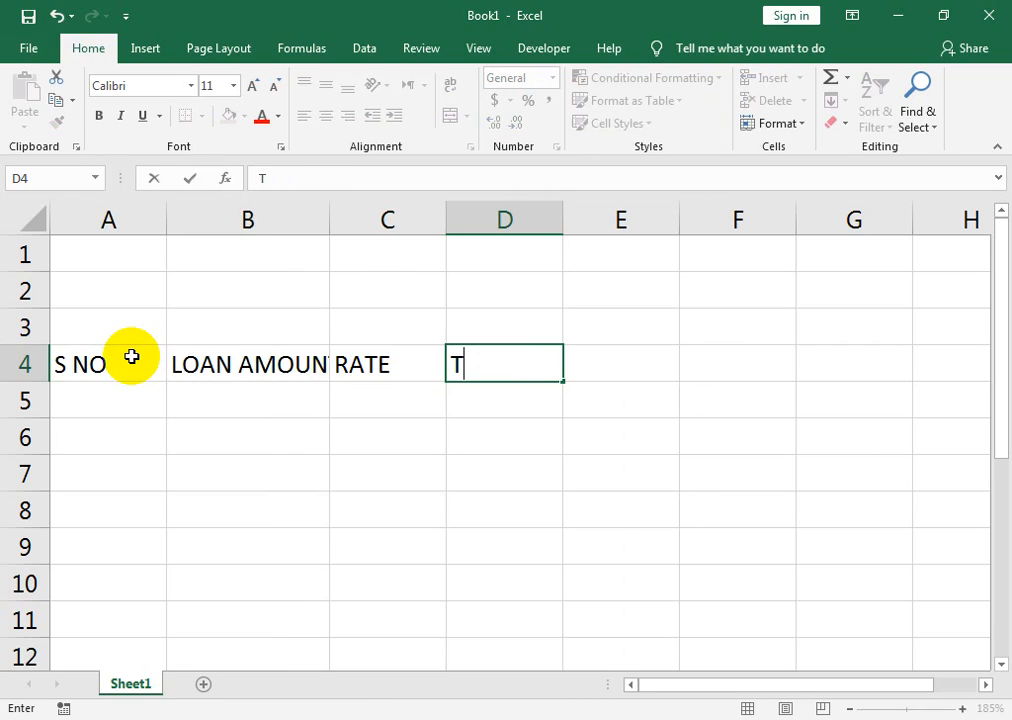
type("IME MONTH")
key("Tab")
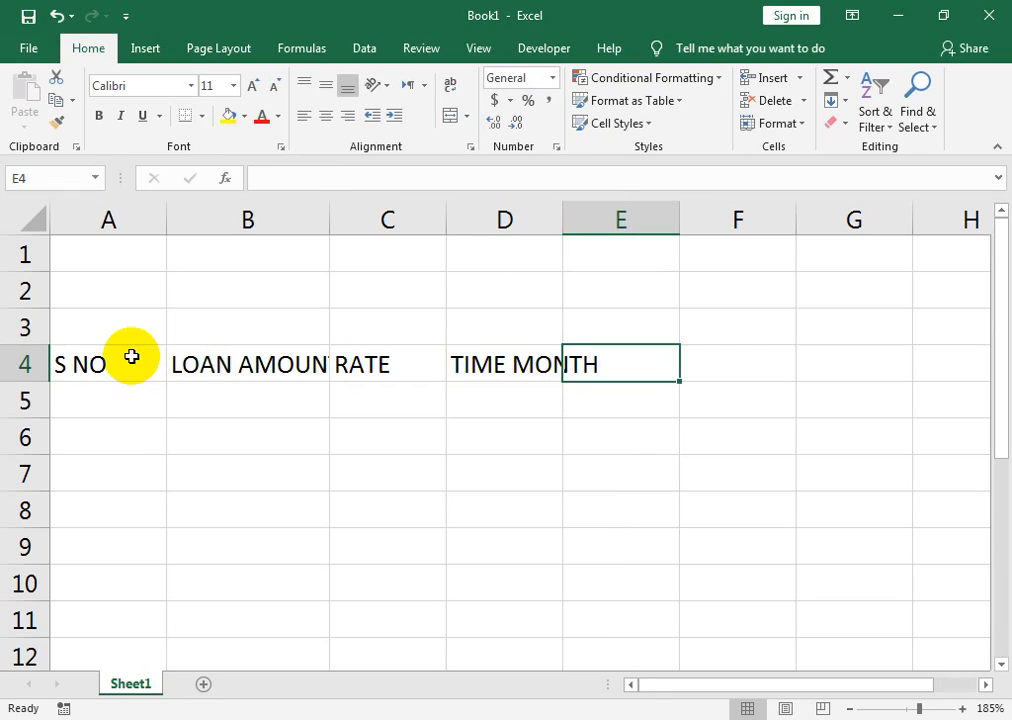
type("INTEREST")
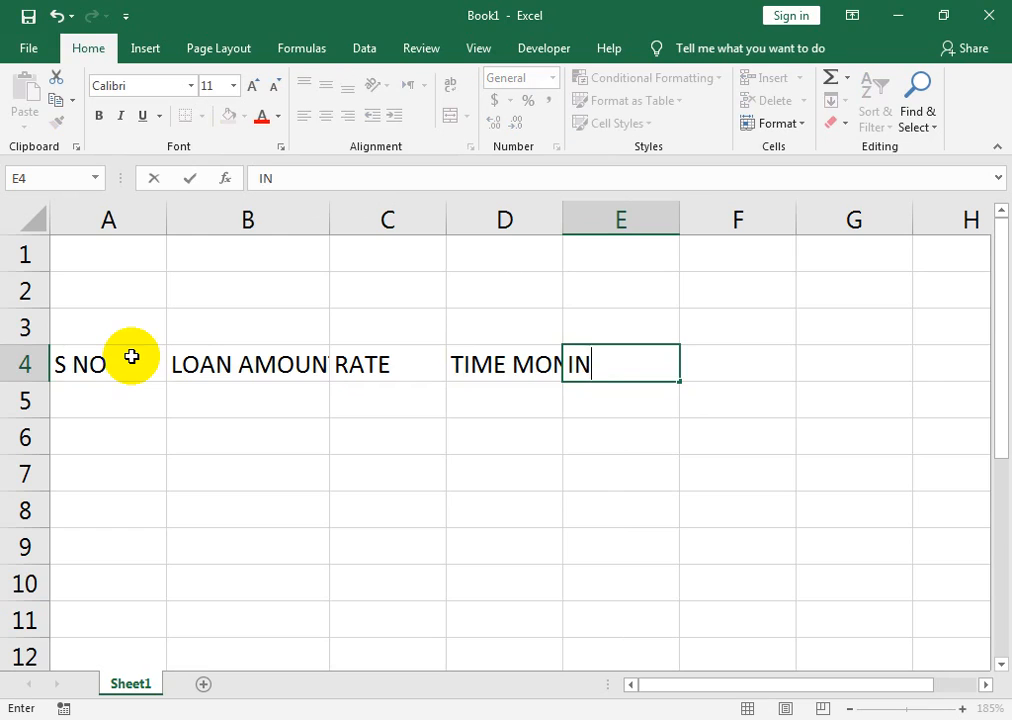
key("Tab")
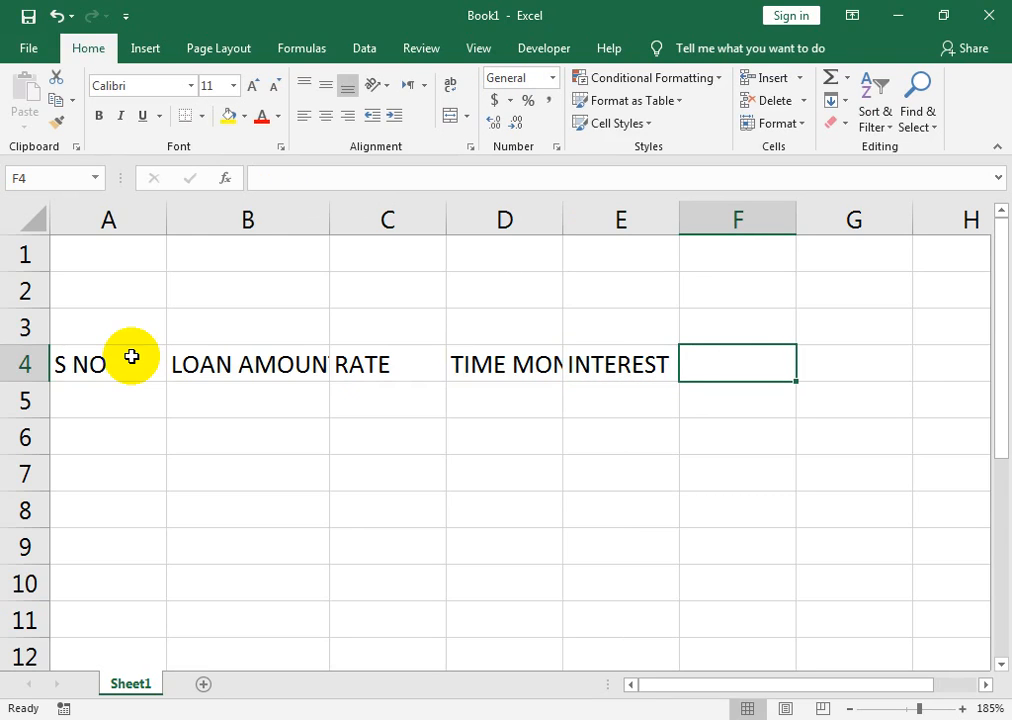
- Complete the header row with TOTAL in F4 and INSTALLMENT in G4
type("TOTAL")
key("Tab")
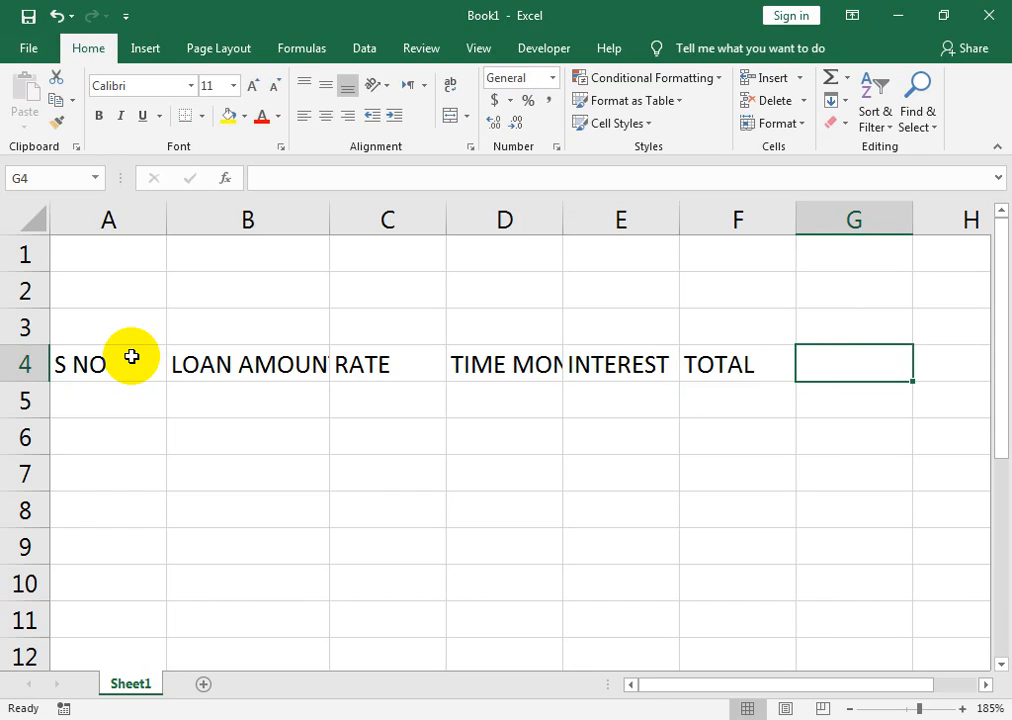
type("INSTAM")
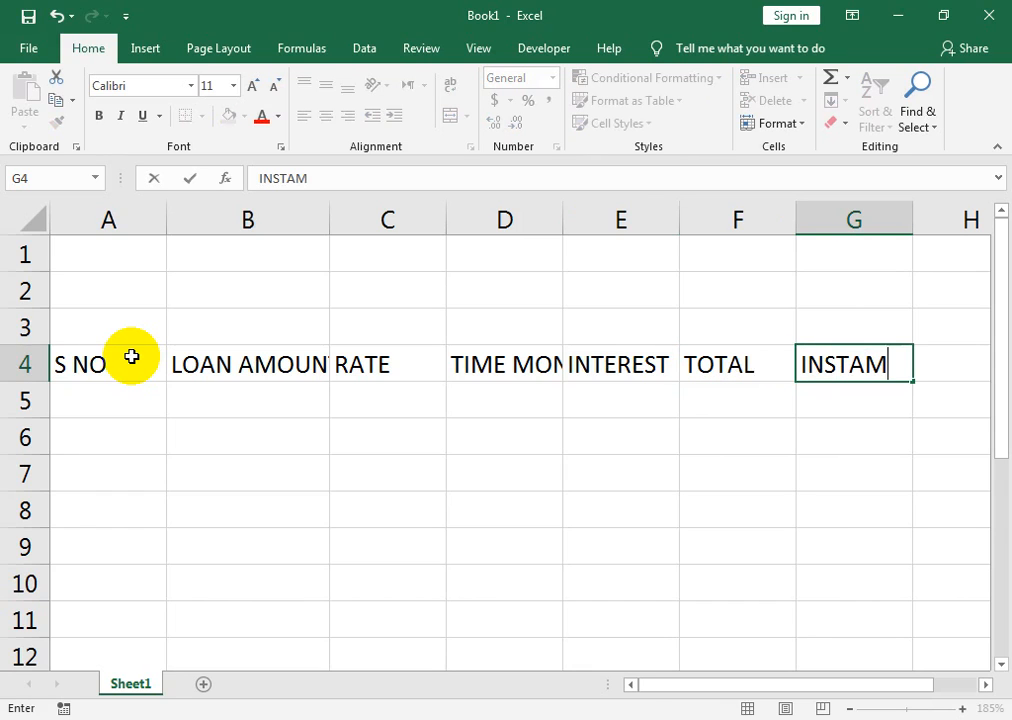
key("BackSpace")
type("LLMENT")
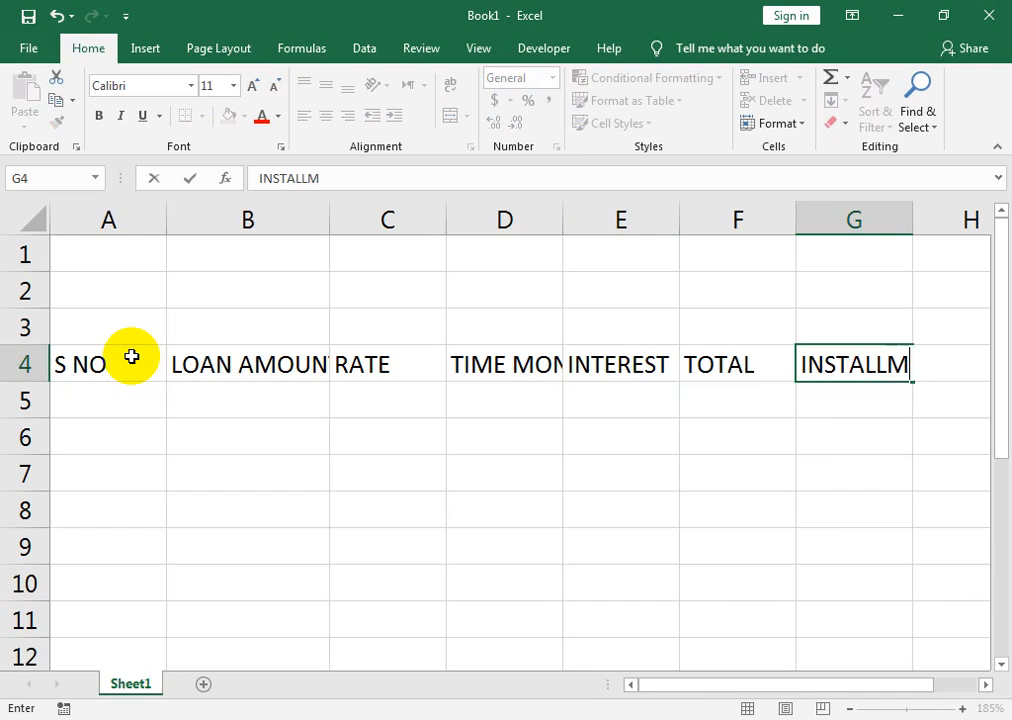
key("Return")
- Fill the S NO column with serial numbers 1 to 7 in cells A5:A11
key("Left")
key("Left")
key("Left")
key("Left")
key("Left")
key("Left")
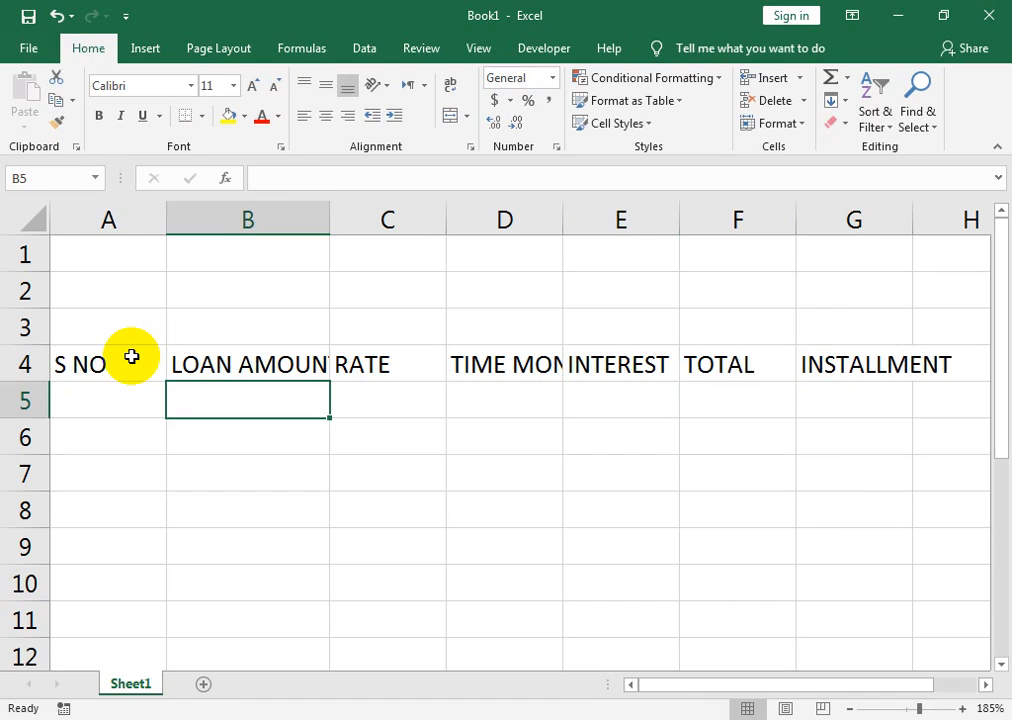
type("1")
key("Return")
type("2")
key("Return")
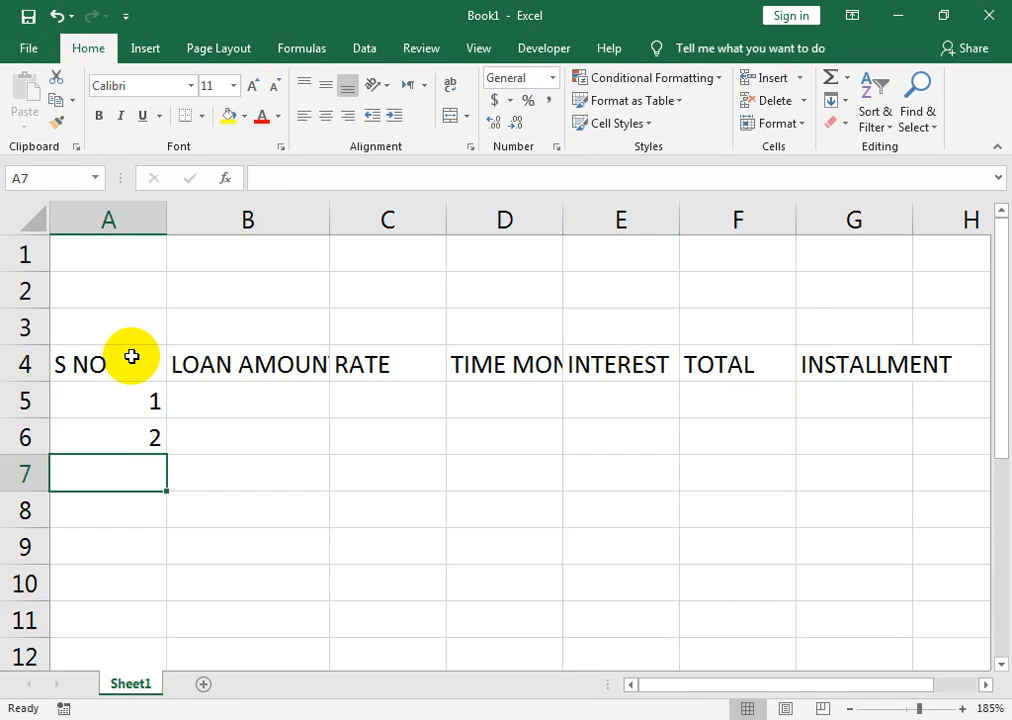
left_click_drag(150, 400, 158, 448)
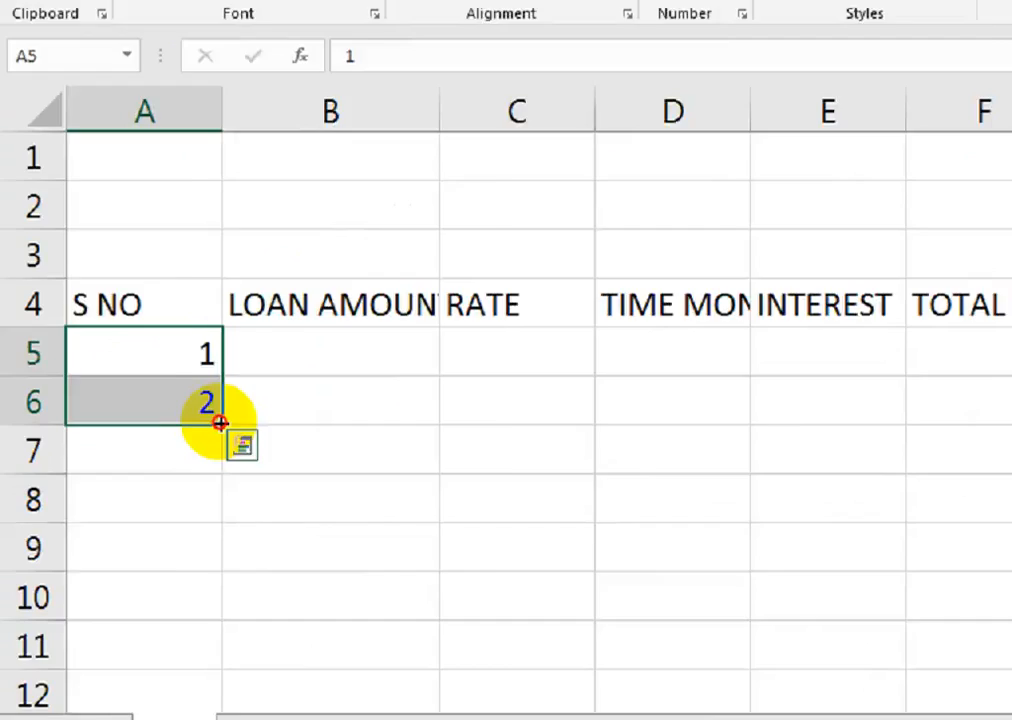
left_click_drag(220, 422, 199, 641)
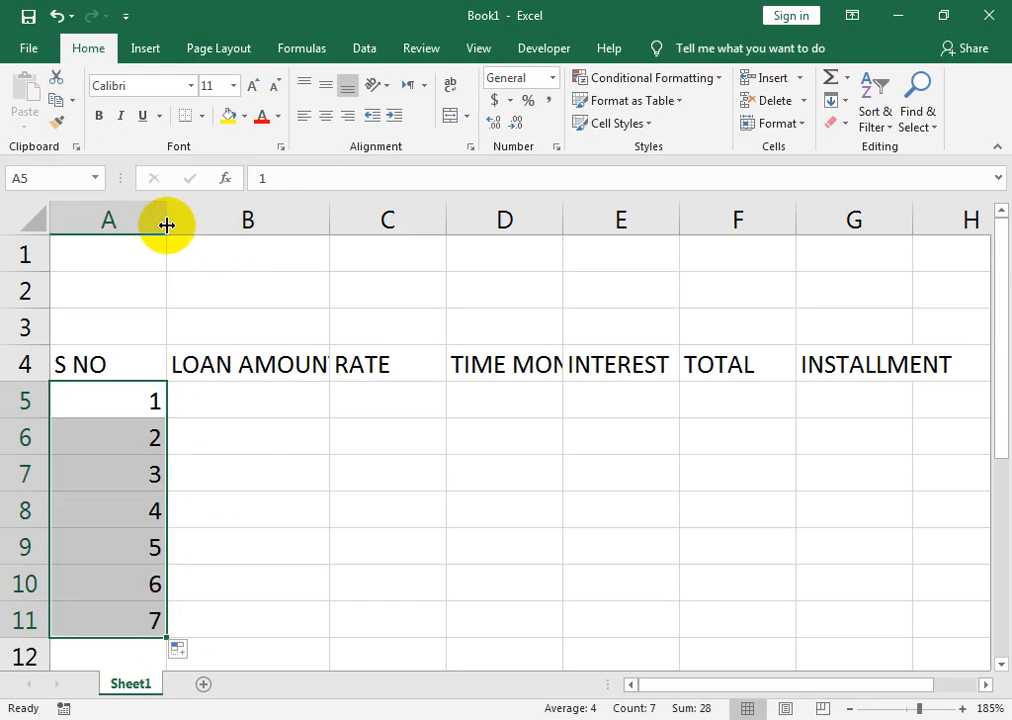
- Auto-fit the widths of columns A through G to their contents
double_click(167, 224)
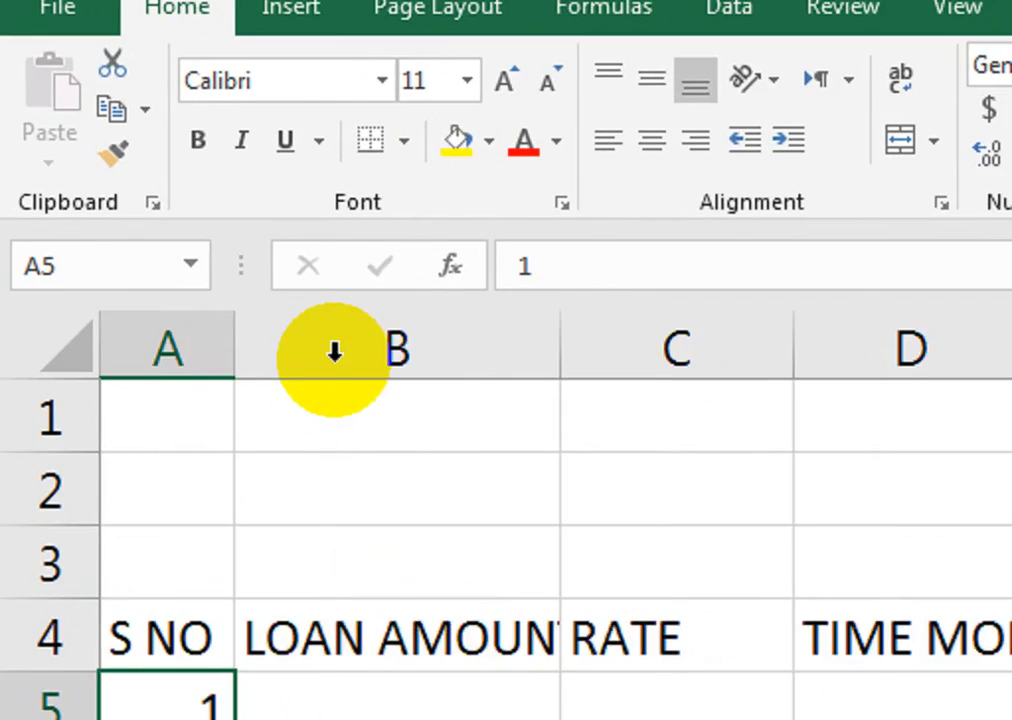
left_click(171, 408)
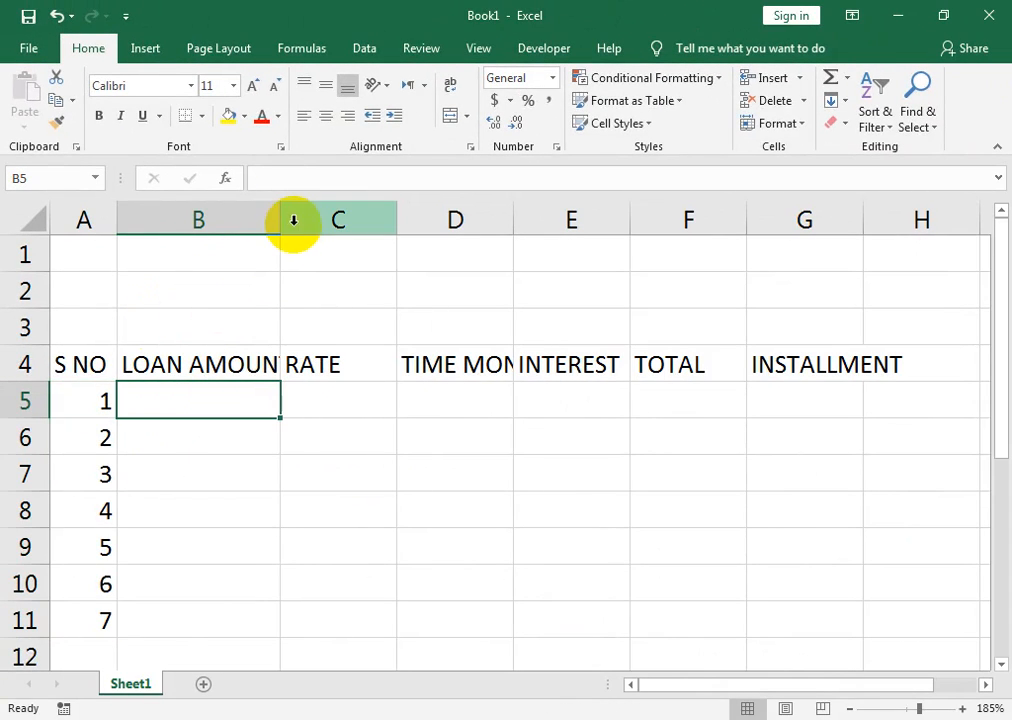
left_click_drag(183, 212, 855, 212)
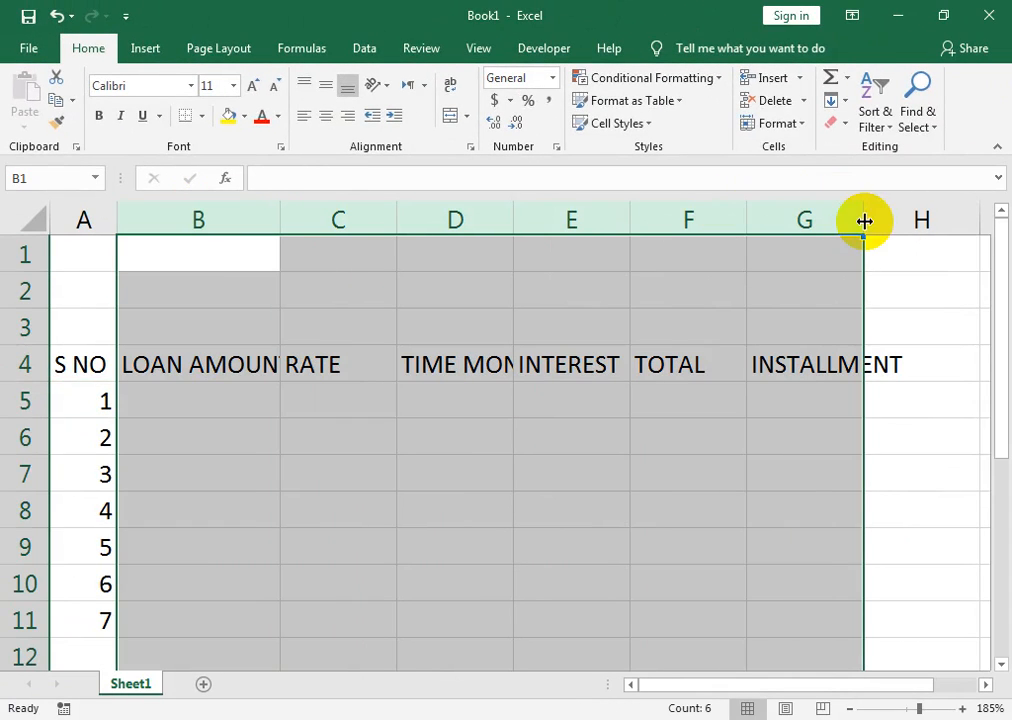
double_click(865, 219)
left_click(286, 376)
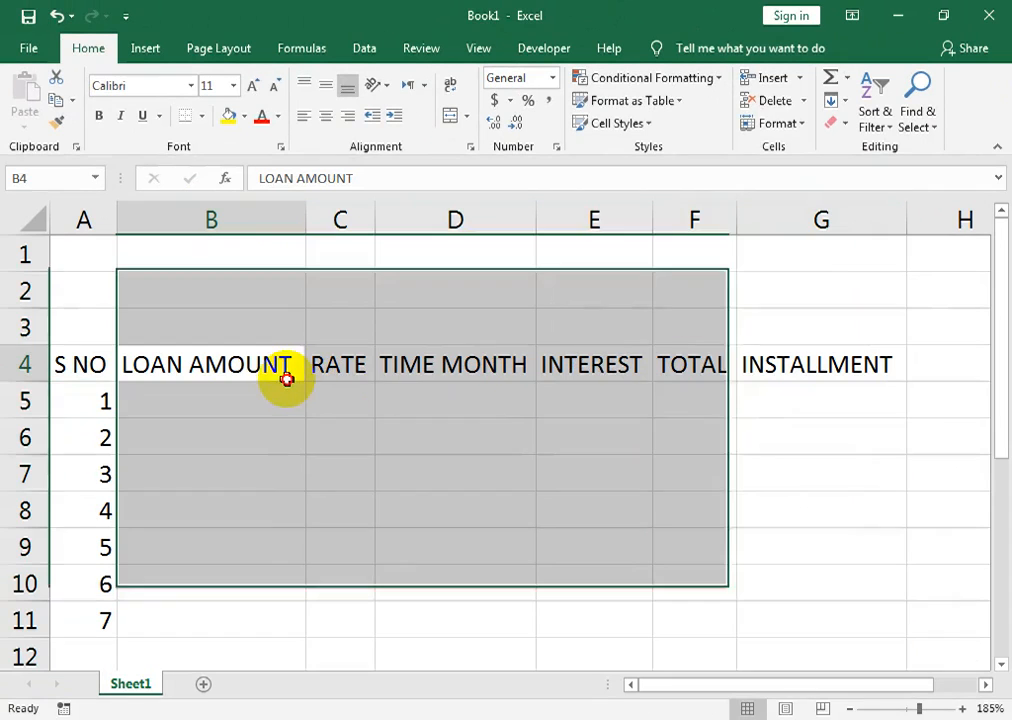
- Enter the loan amounts 500000, 400000, 350000 and 1000000 in cells B5:B8
left_click(243, 401)
type("500000")
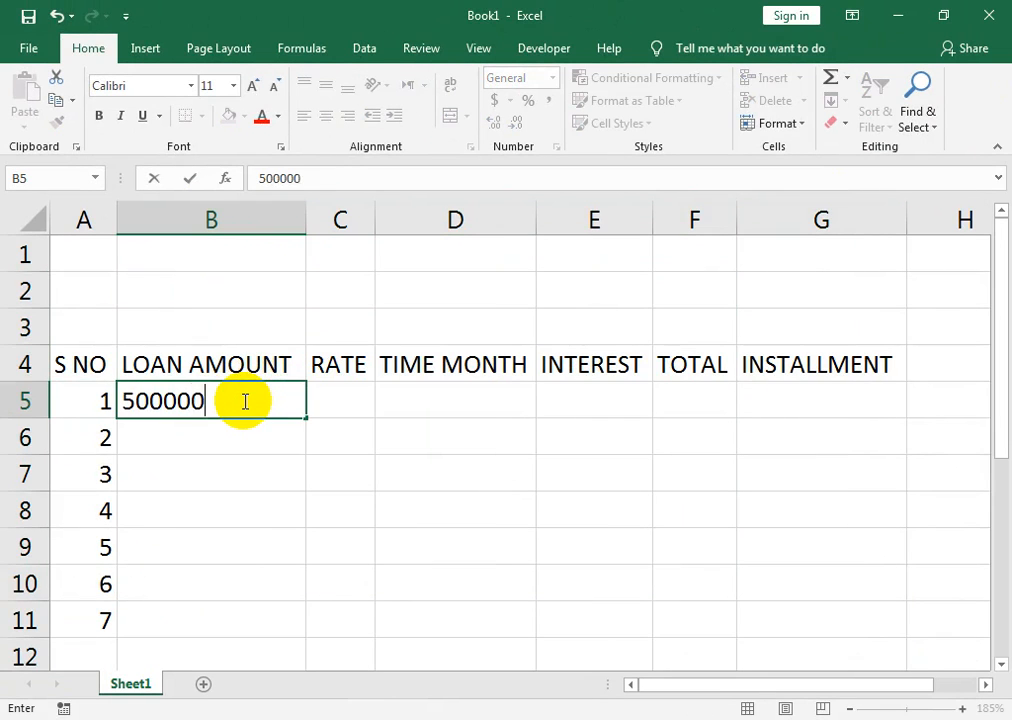
key("Return")
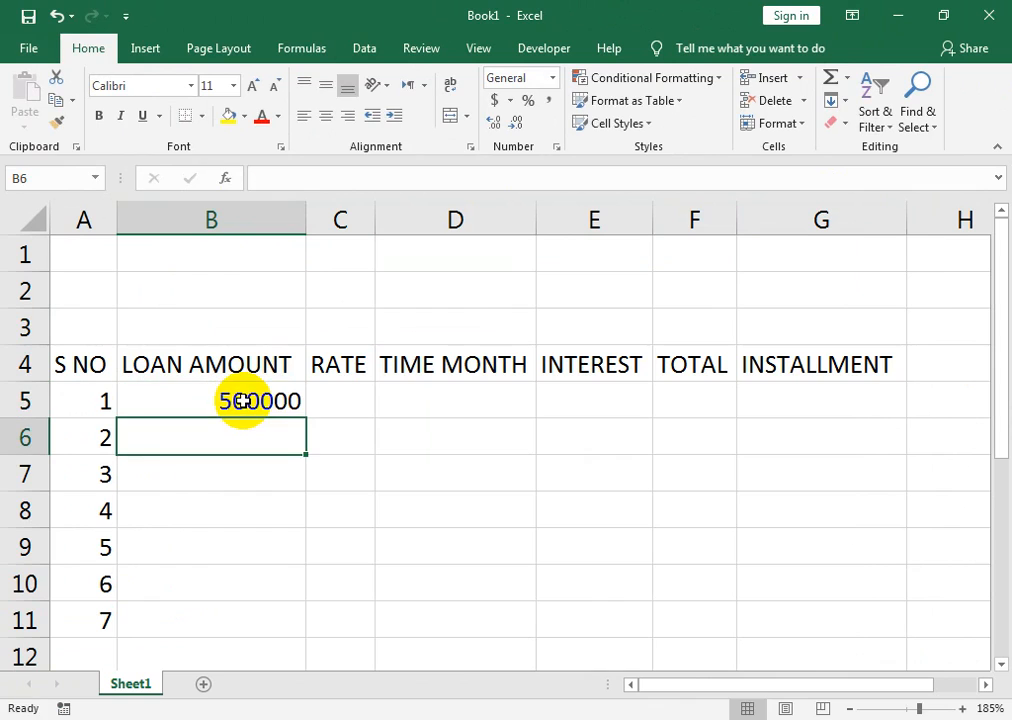
type("400000")
key("Return")
type("350")
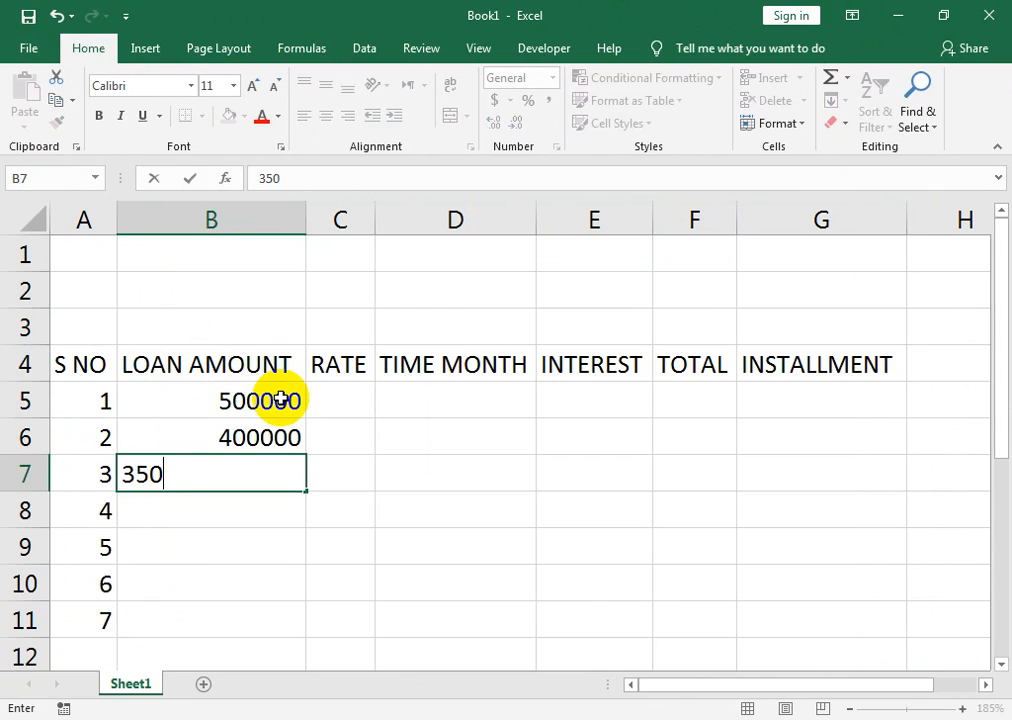
type("000")
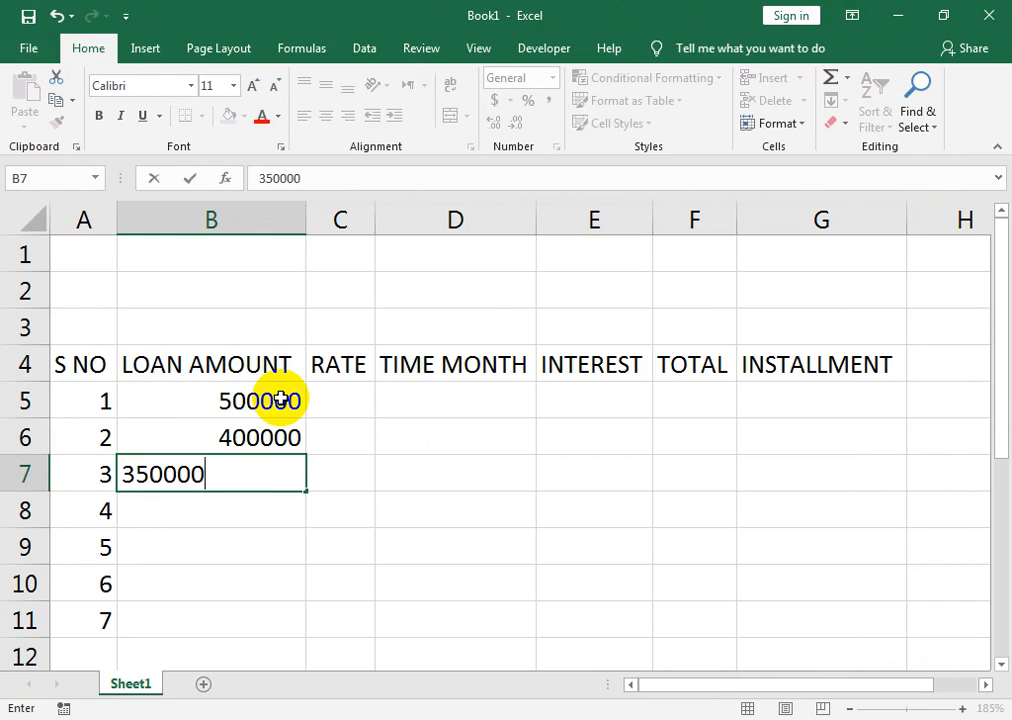
key("Return")
type("10000")
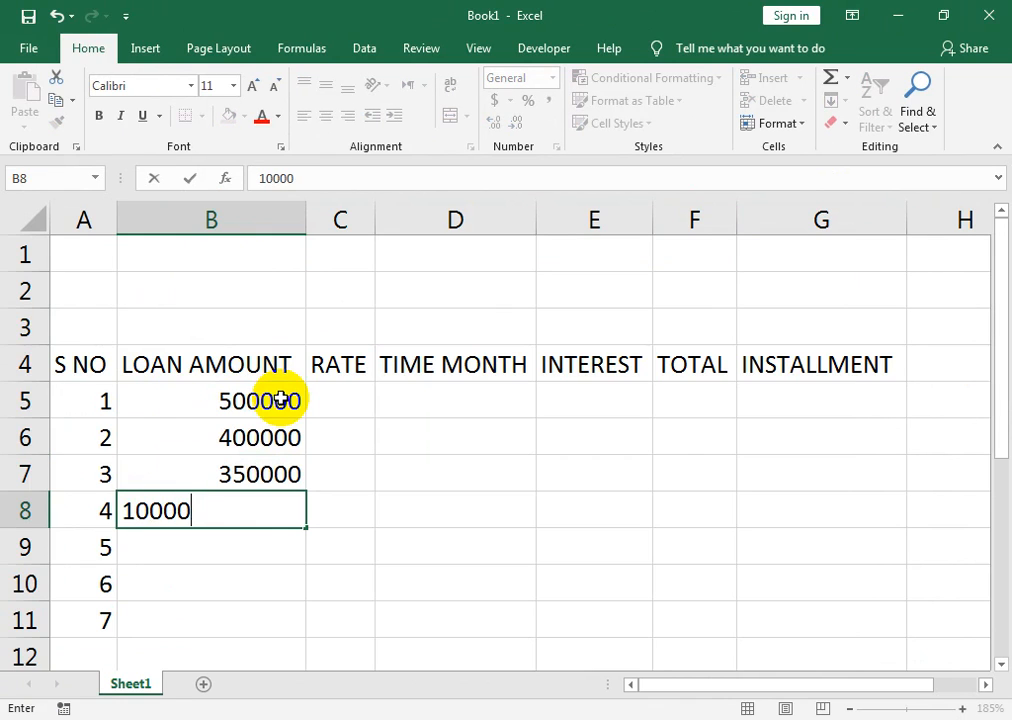
type("00")
key("Return")
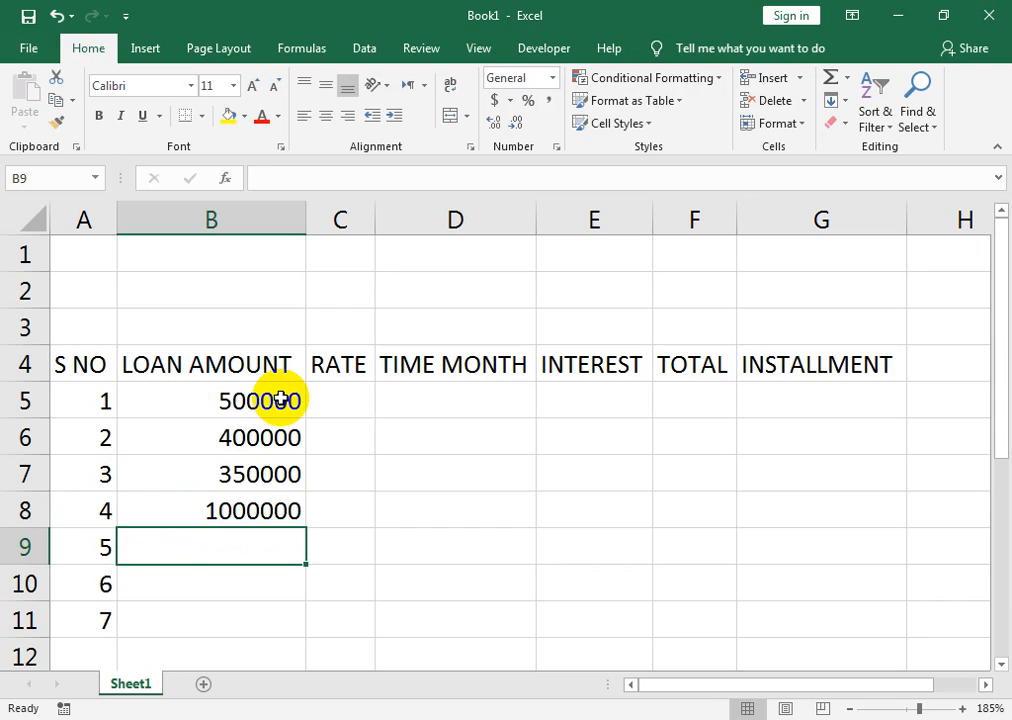
- Enter the loan amounts 800000, 900000 and 100000 in cells B9:B11
type("800000")
key("Return")
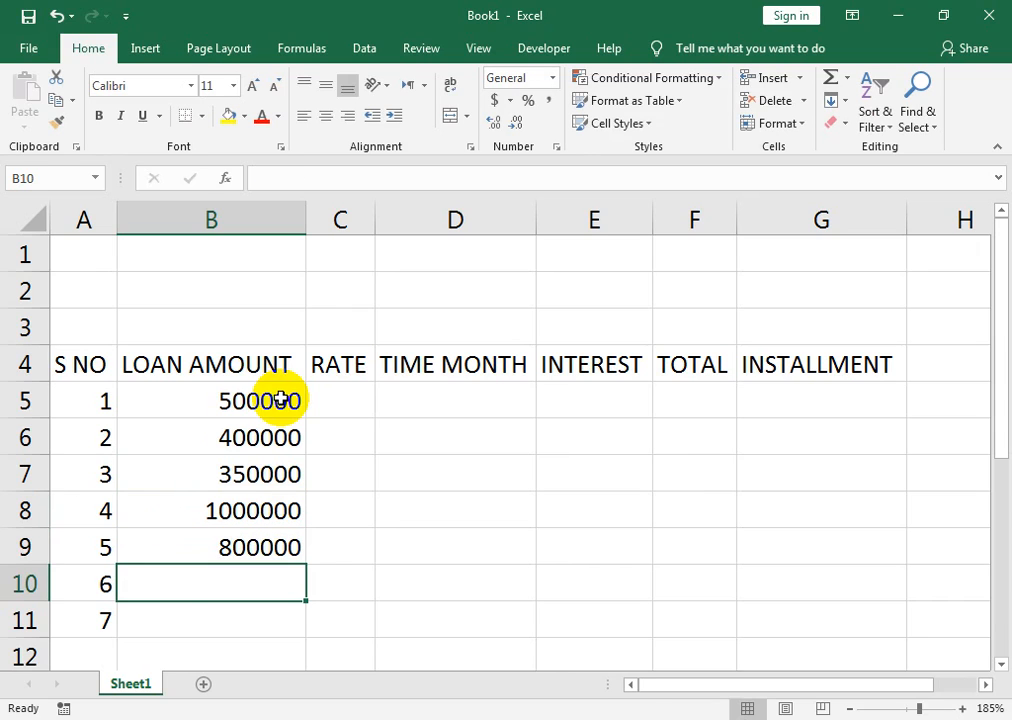
type("900000")
key("Return")
type("10000")
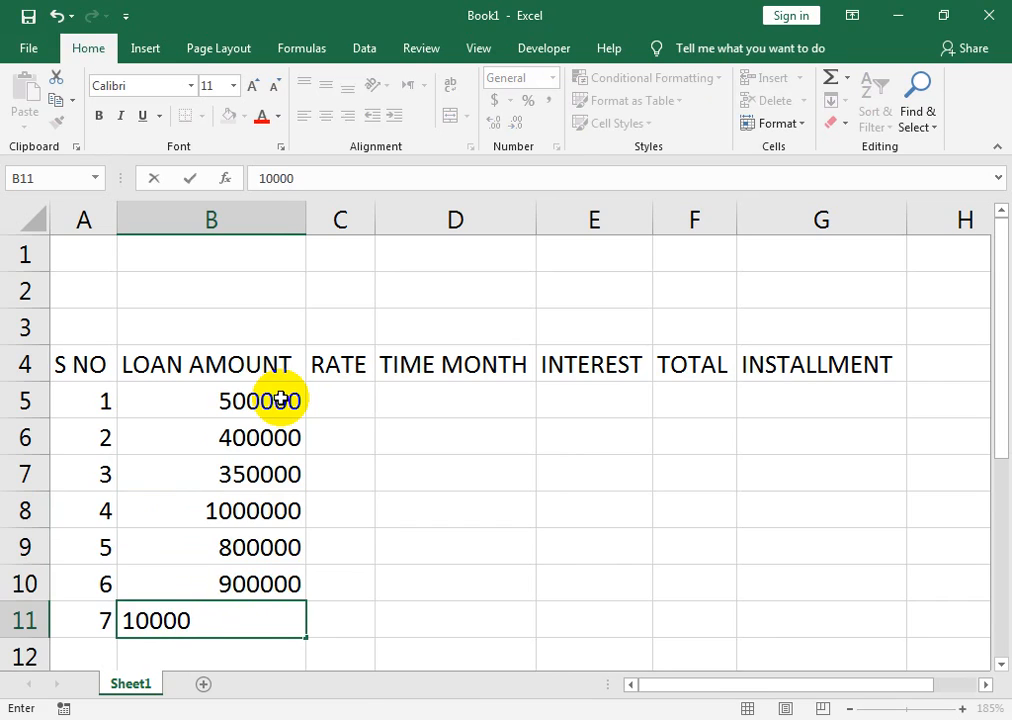
type("0")
key("Tab")
- Enter the rates 2% in cell C5 and 1% in cell C6
key("Up")
key("Up")
key("Up")
key("Up")
key("Up")
key("Up")
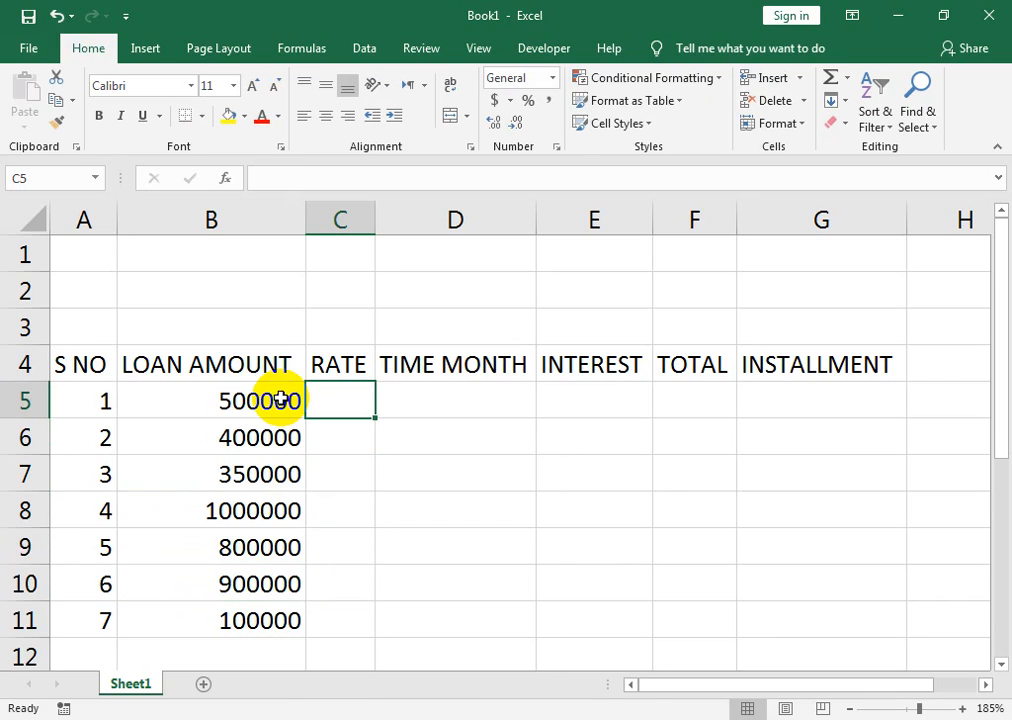
type("2%")
key("Return")
type("5")
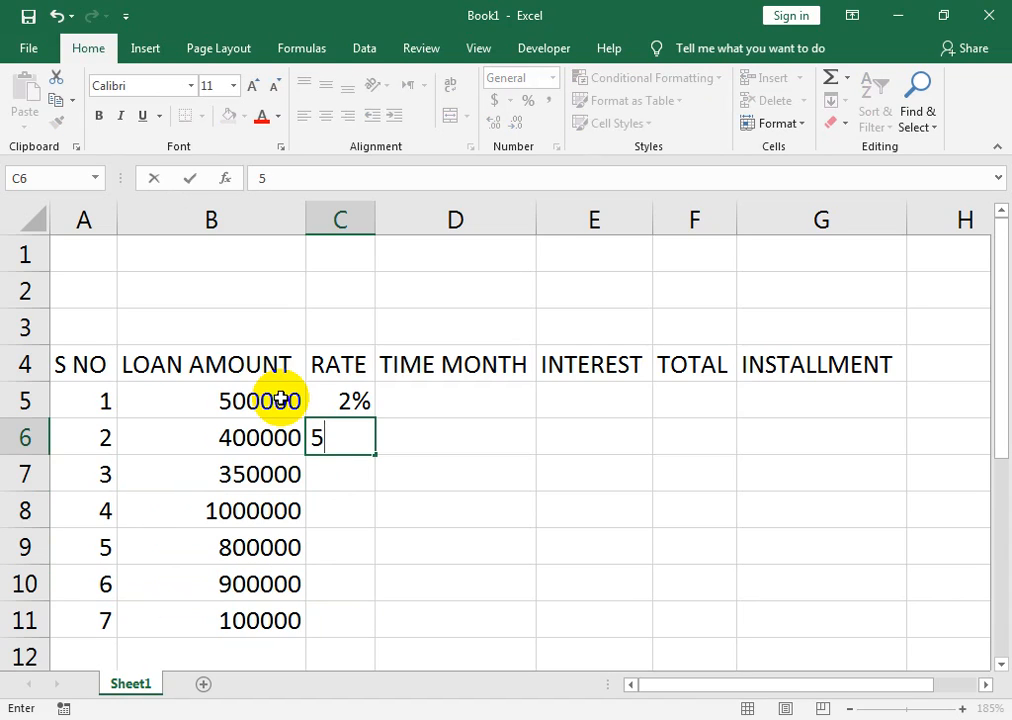
key("BackSpace")
type("1%")
key("Return")
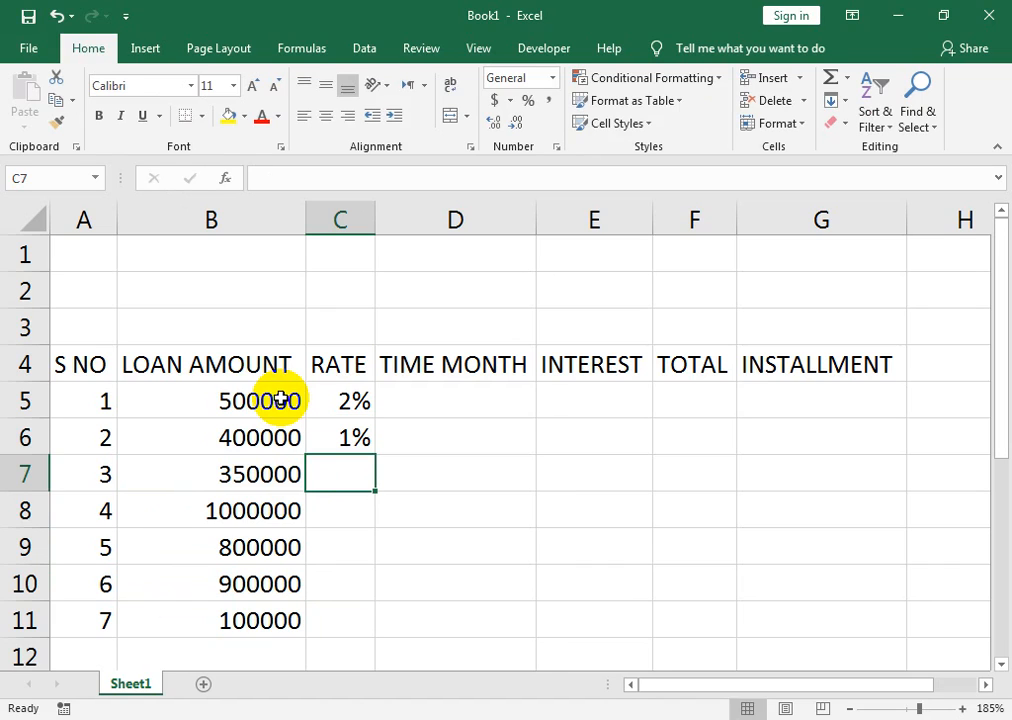
- Enter the rates 1%, 5%, 3.5%, 4% and 1% in cells C7:C11
type("1%")
key("Return")
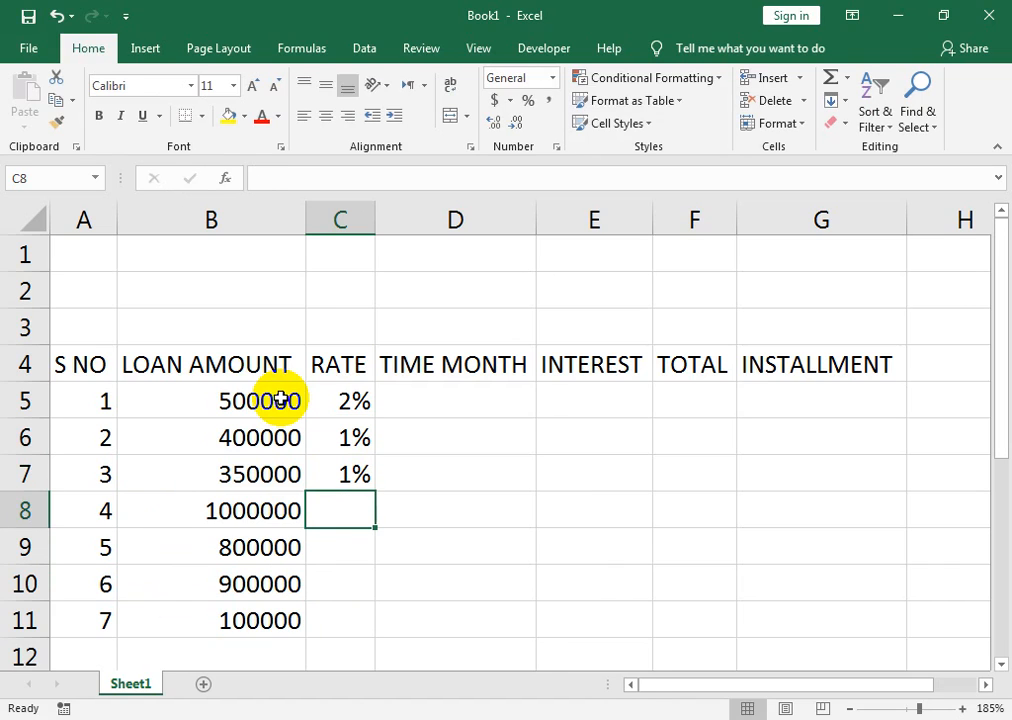
type("5%")
key("Return")
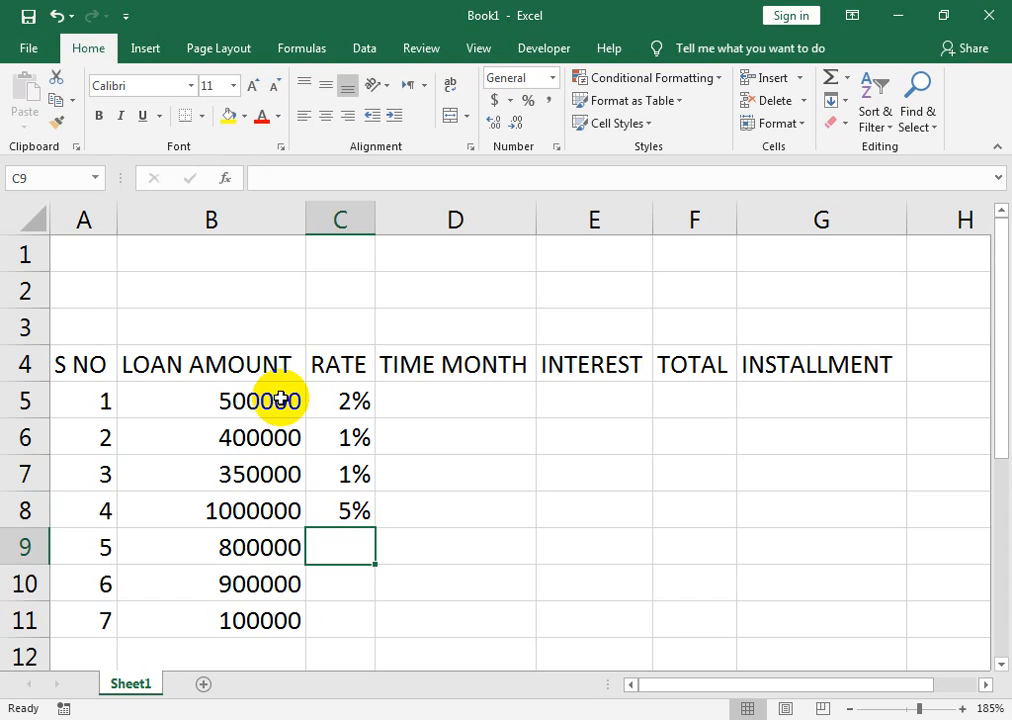
type("3.5%")
key("Return")
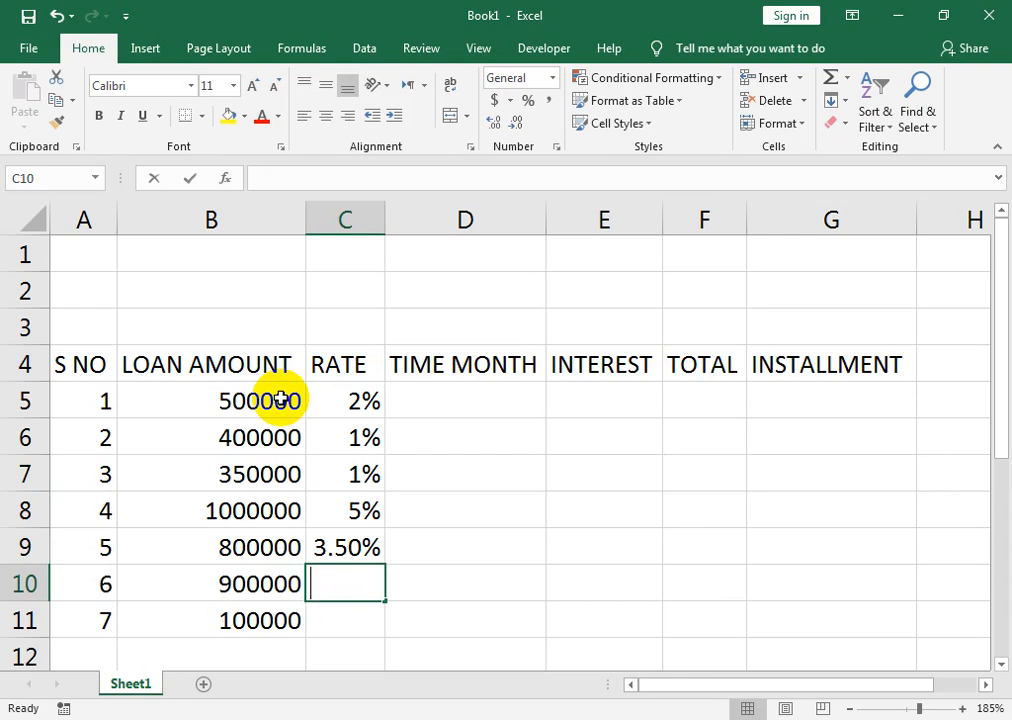
type("4%")
key("Return")
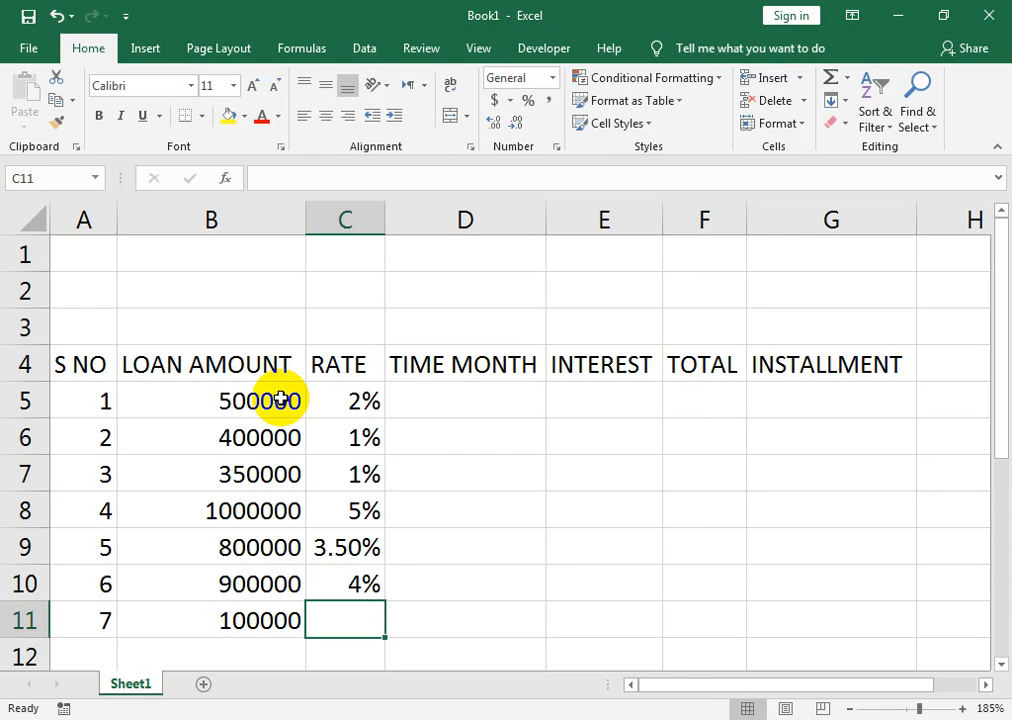
type("1")
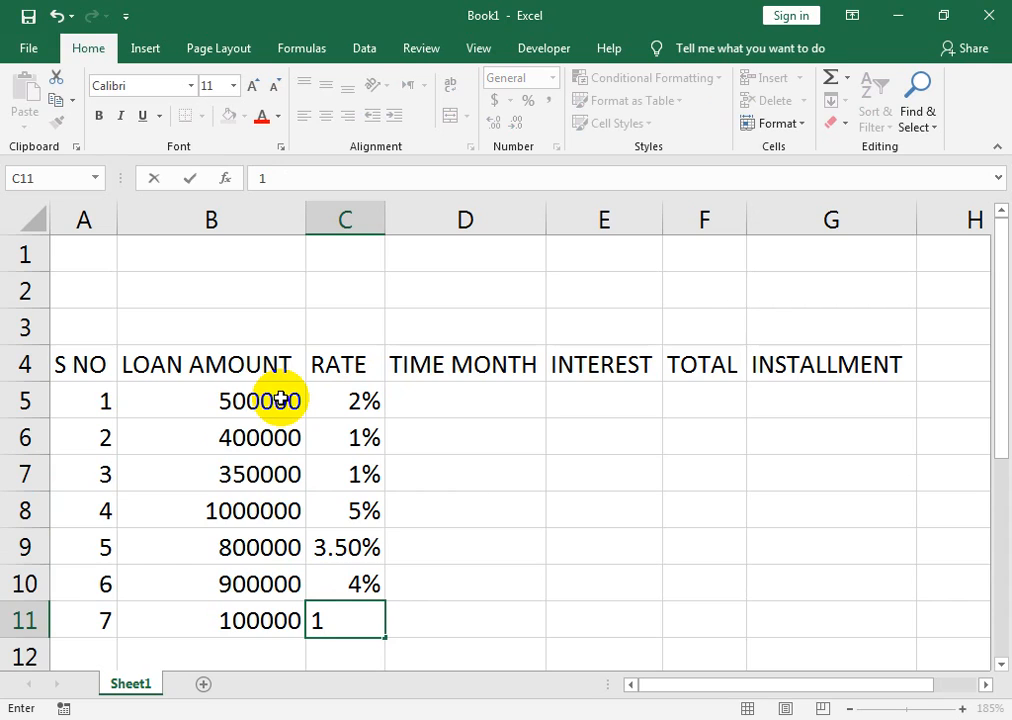
type("%")
- Enter the loan times in months 12, 24 and 18 in cells D5:D7
key("Right")
key("Up")
key("Up")
key("Up")
key("Up")
key("Up")
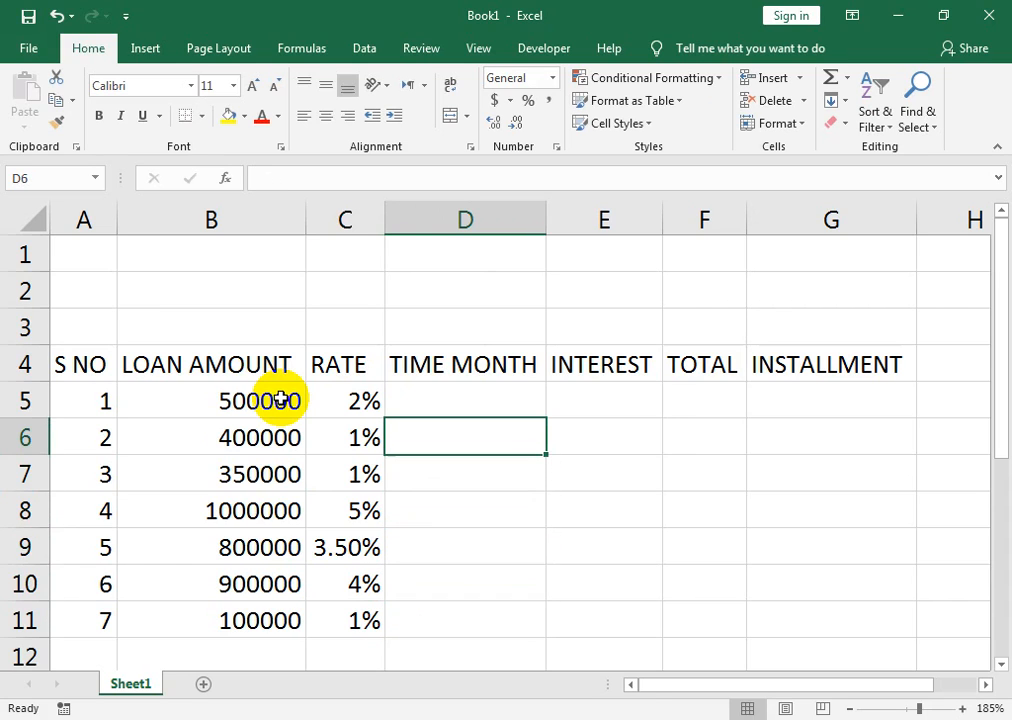
key("Up")
type("12")
key("Return")
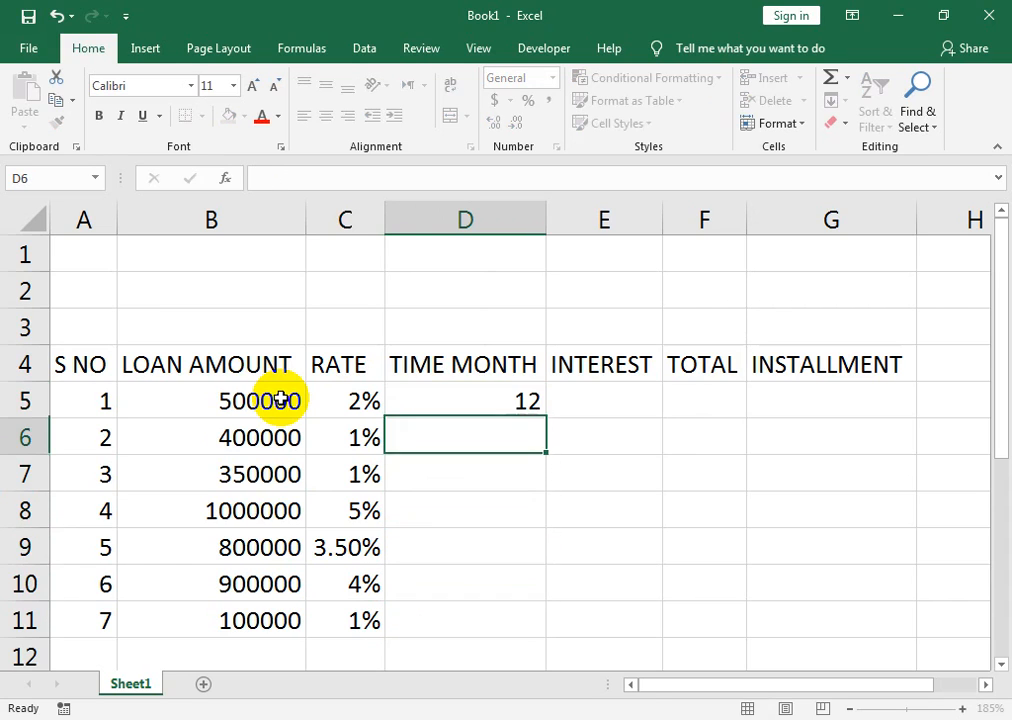
type("24")
key("Return")
type("18")
key("Return")
- Enter the loan times in months 15, 10, 12 and 24 in cells D8:D11
type("1")
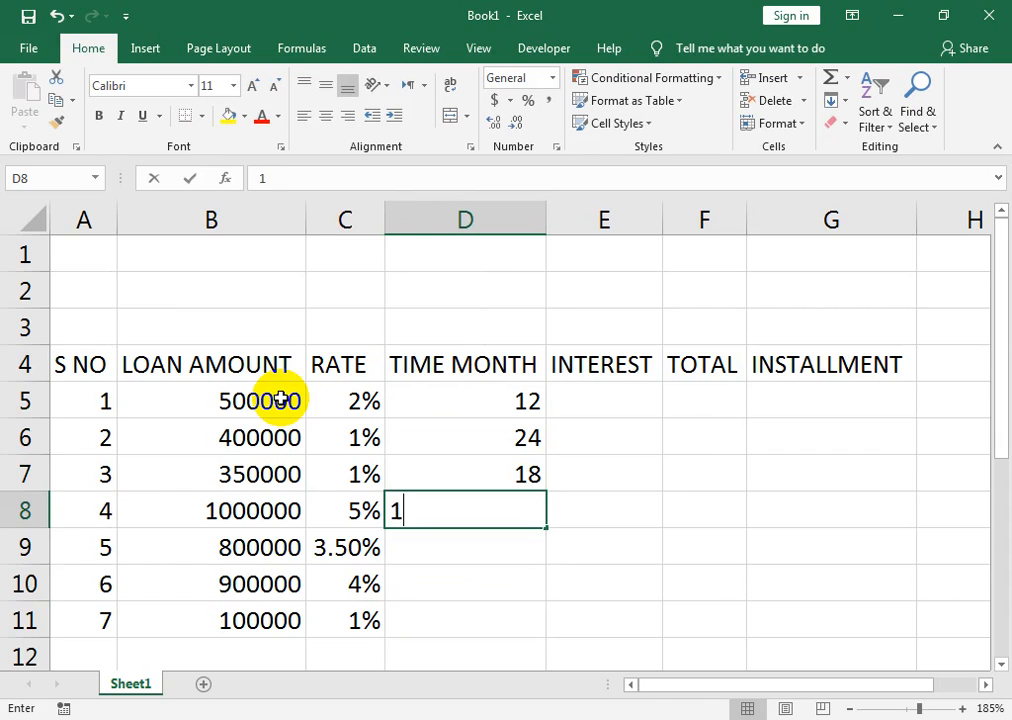
type("5")
key("Return")
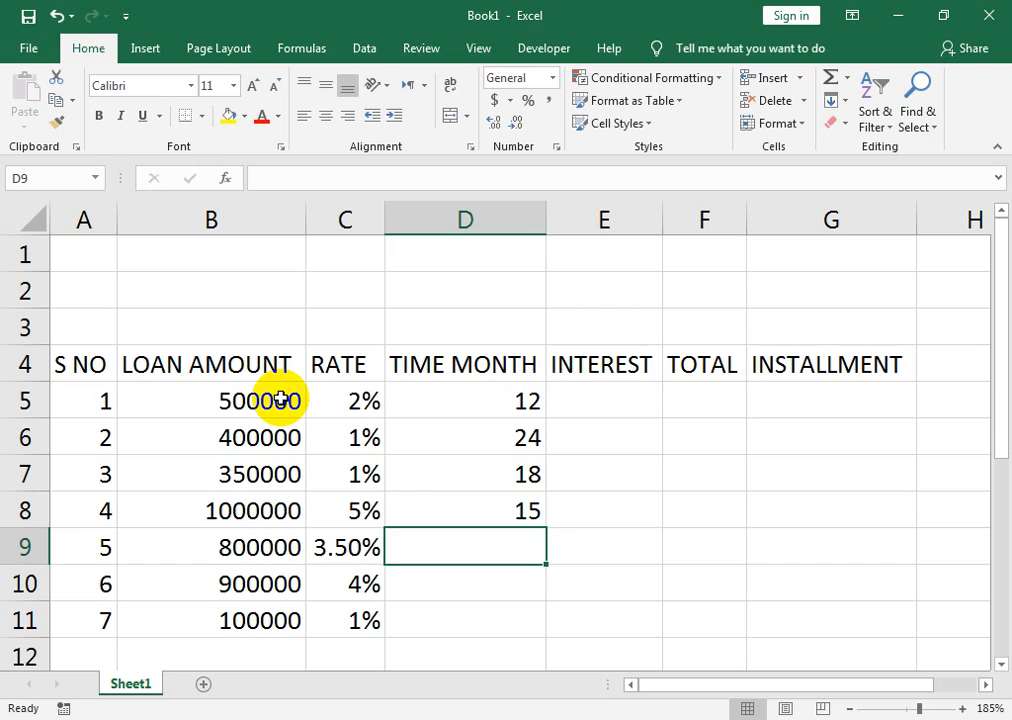
type("10")
key("Return")
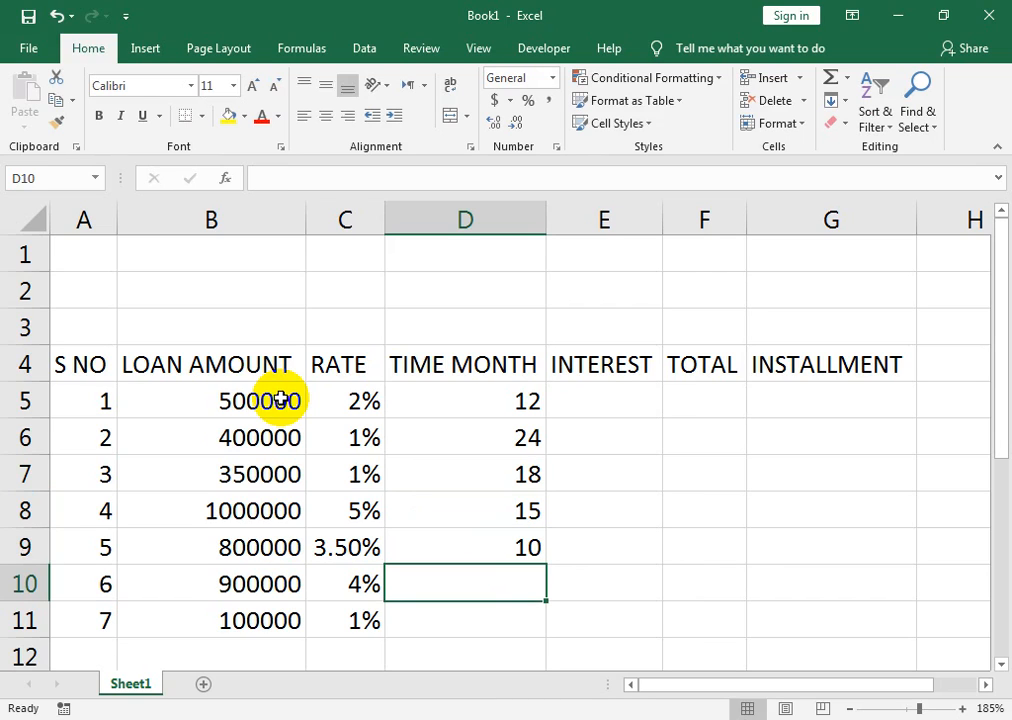
type("12")
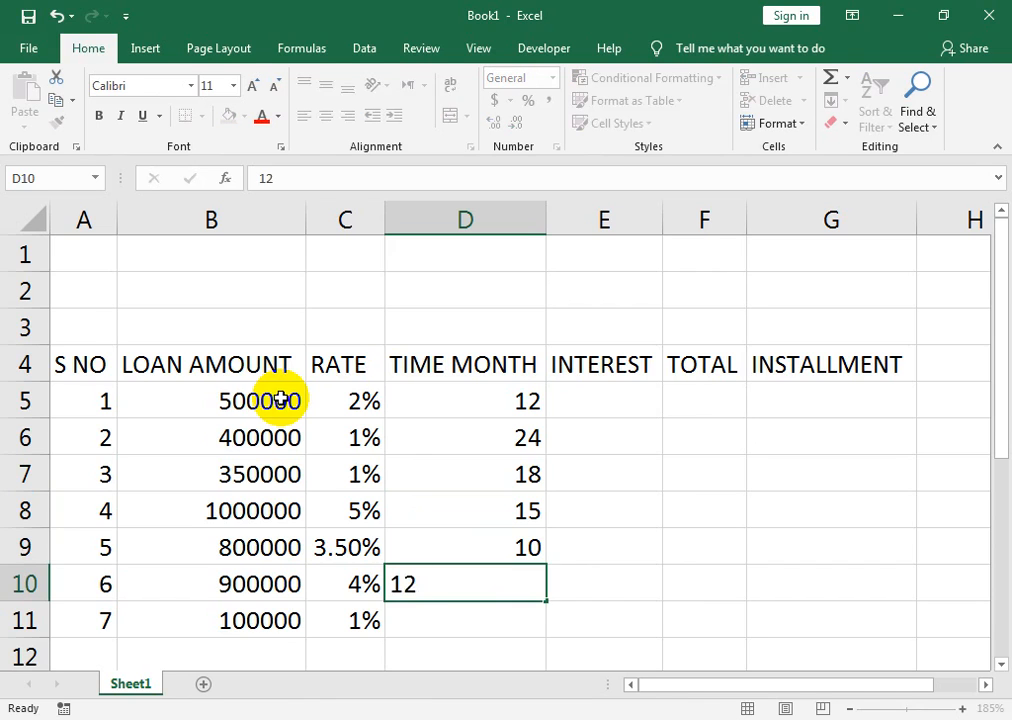
key("Return")
type("24")
key("Tab")
- Change the loan time of the fourth entry, cell D8, to 36 months
key("Up")
key("Up")
key("Up")
key("Up")
key("Up")
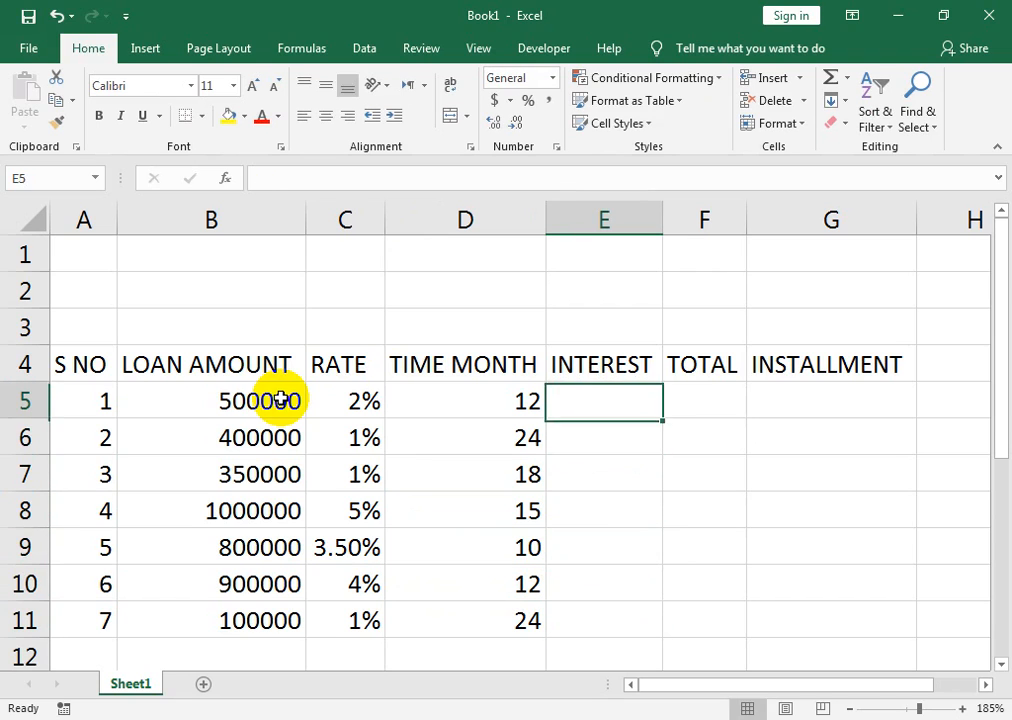
key("Up")
key("Left")
key("Down")
key("Down")
key("Down")
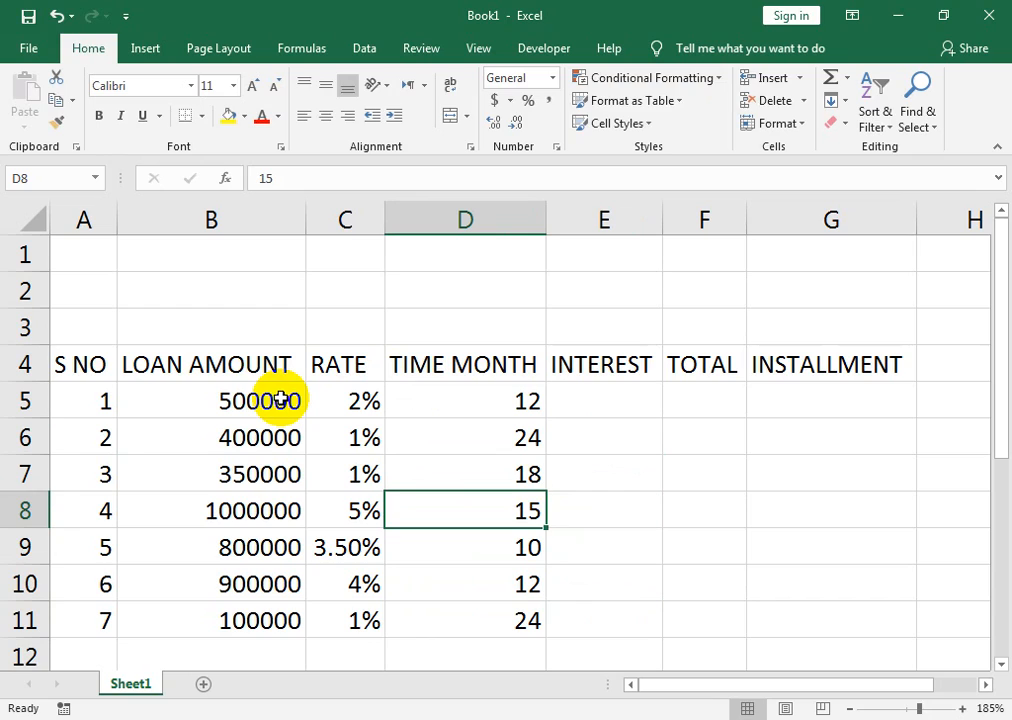
type("36")
key("Return")
- Calculate the first loan's interest in cell E5 with the formula =(B5*C5*D5)
key("Right")
key("Up")
key("Up")
key("Up")
key("Up")
key("Up")
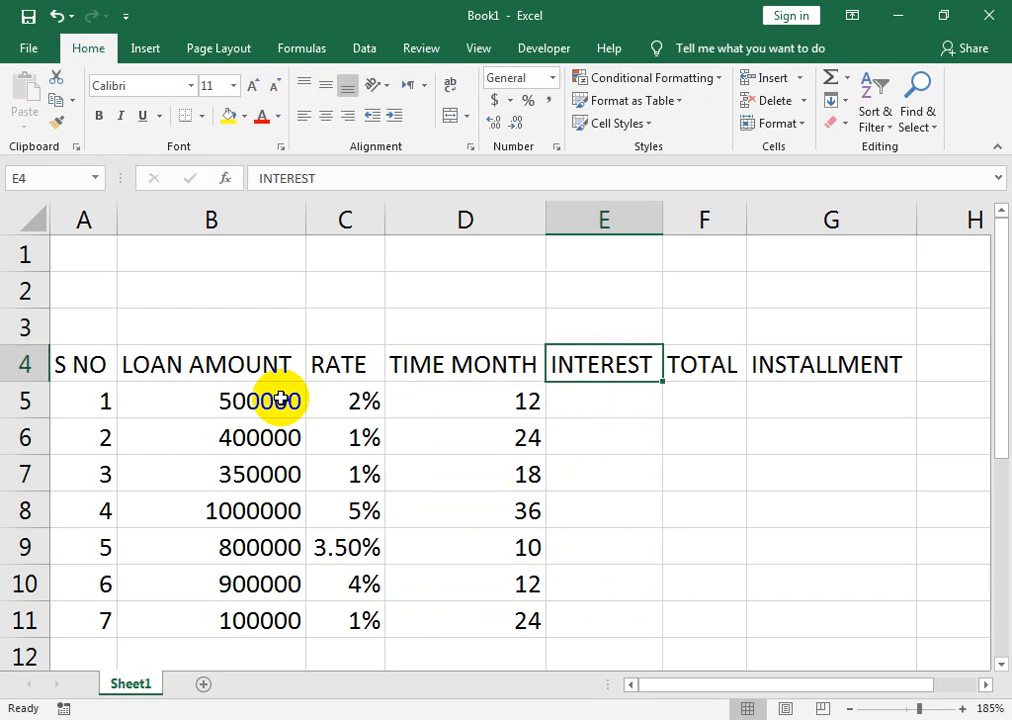
key("Down")
type("=")
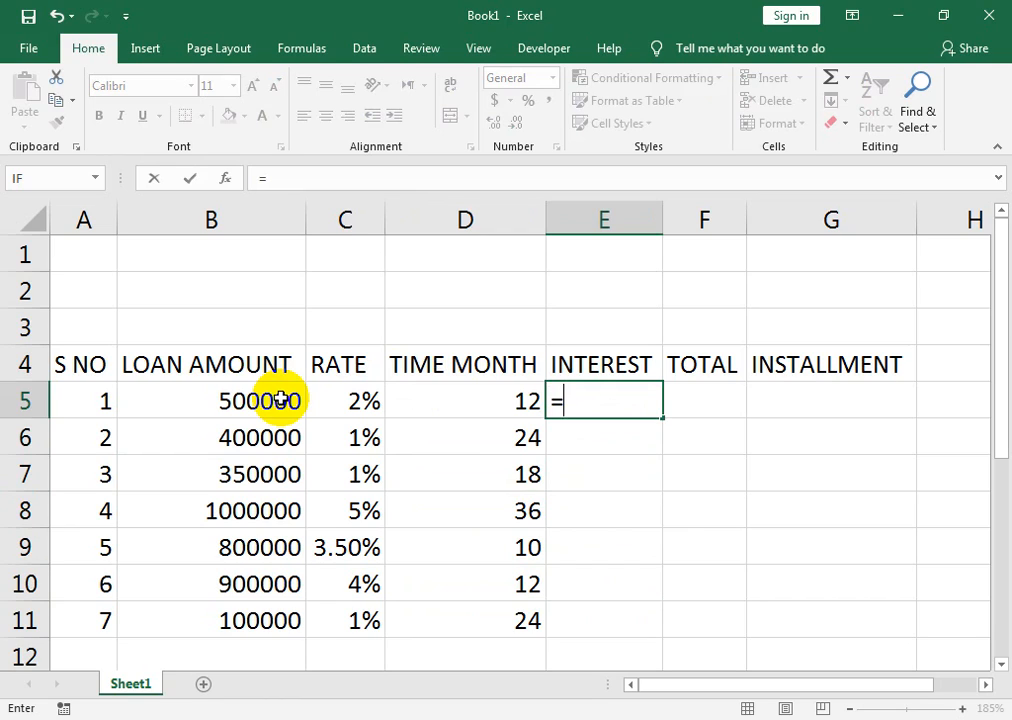
type("(")
left_click(281, 400)
type("*")
key("Left")
key("Left")
type("*")
key("Left")
type(")")
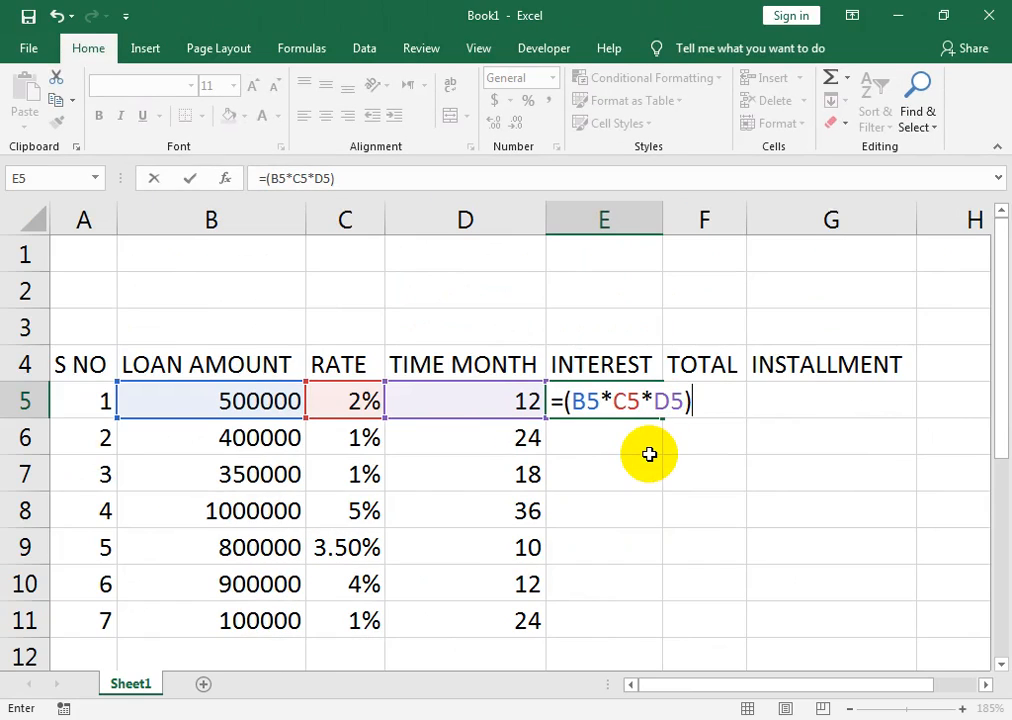
key("Return")
- Fill the interest formula from cell E5 down through E11
left_click(615, 400)
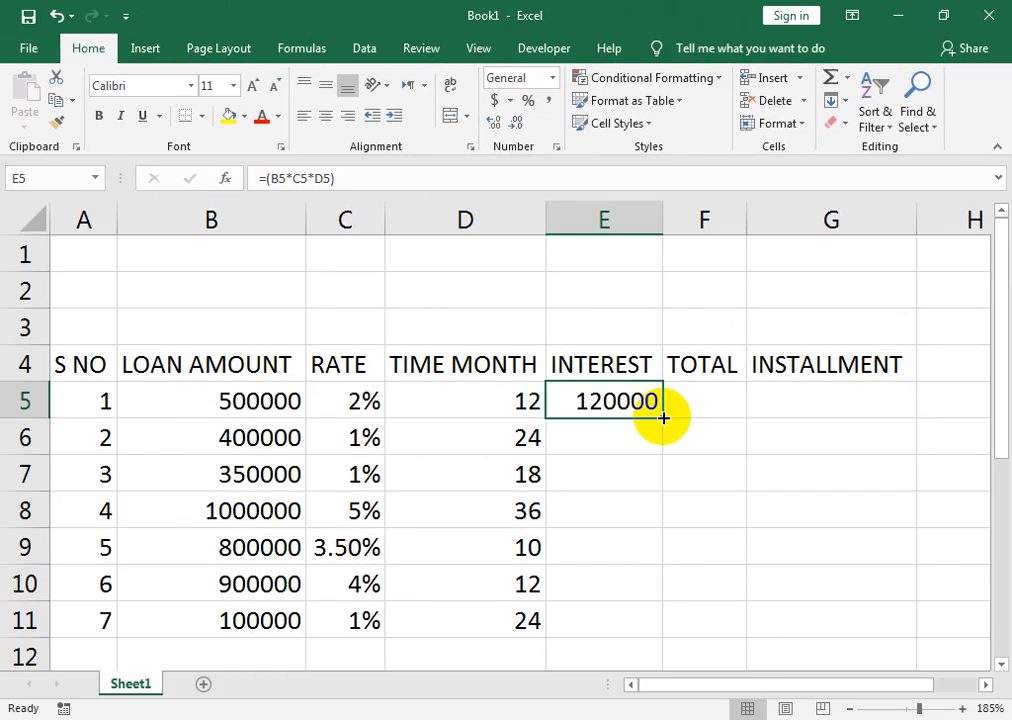
left_click_drag(508, 364, 508, 719)
left_click_drag(661, 627, 661, 627)
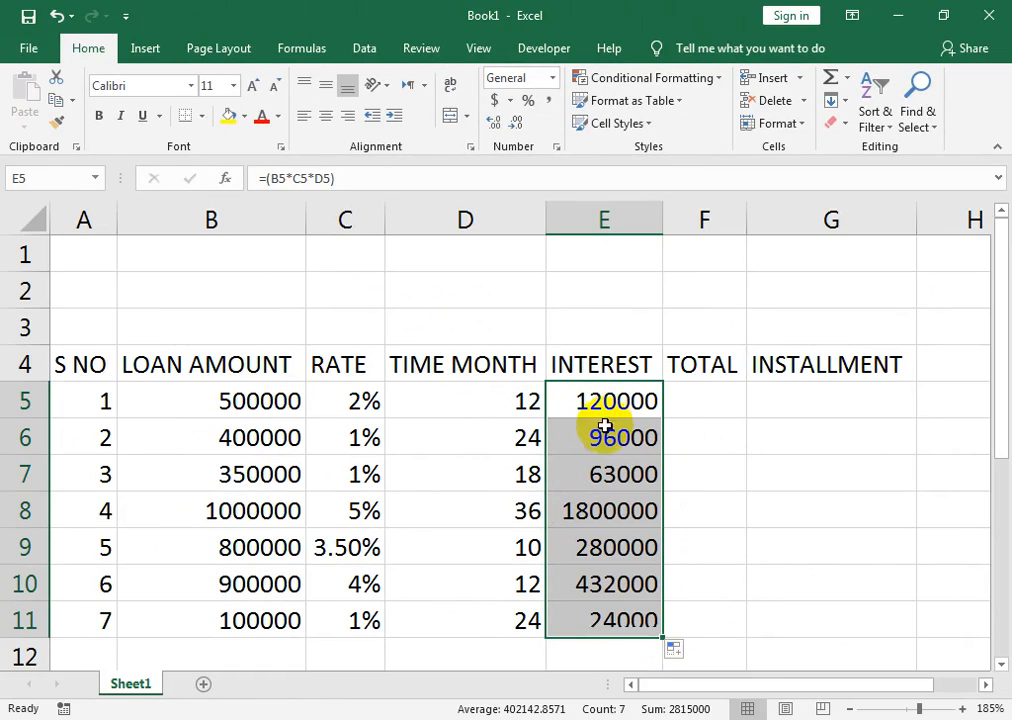
- Calculate the first loan's total in cell F5 with the formula =B5+E5
left_click(681, 403)
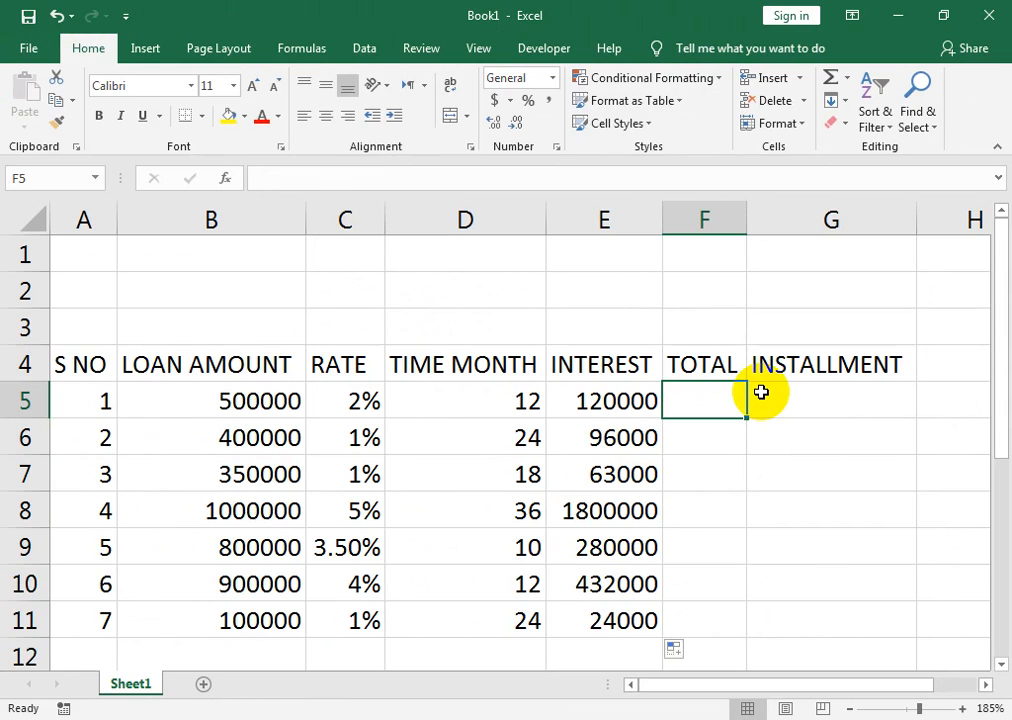
type("=")
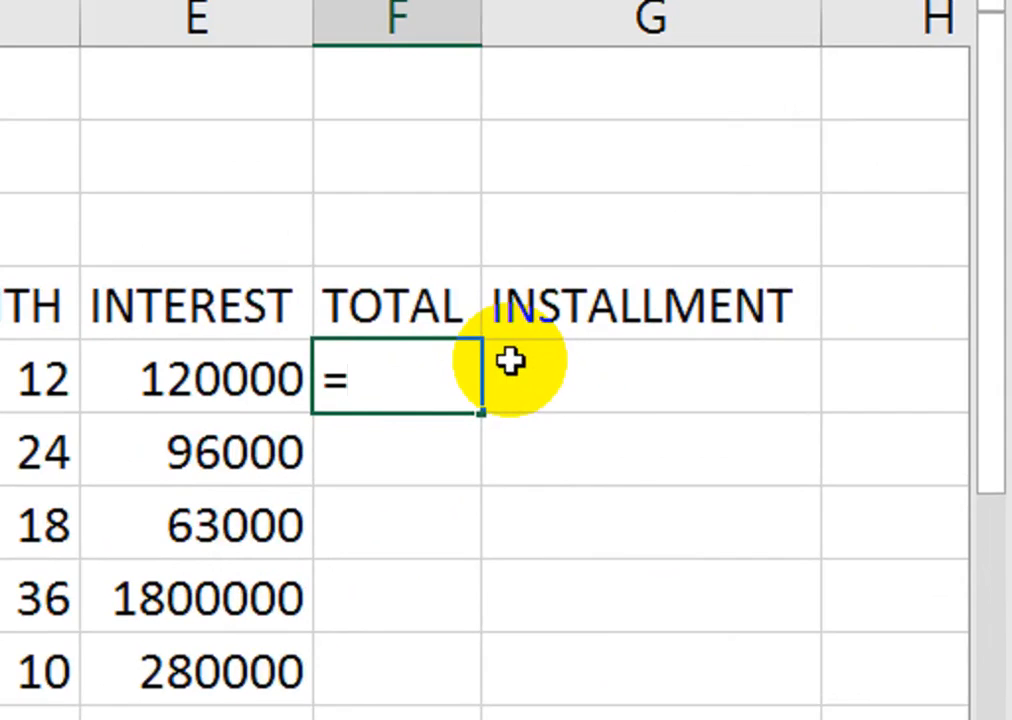
key("Left")
key("Left")
key("Left")
key("Left")
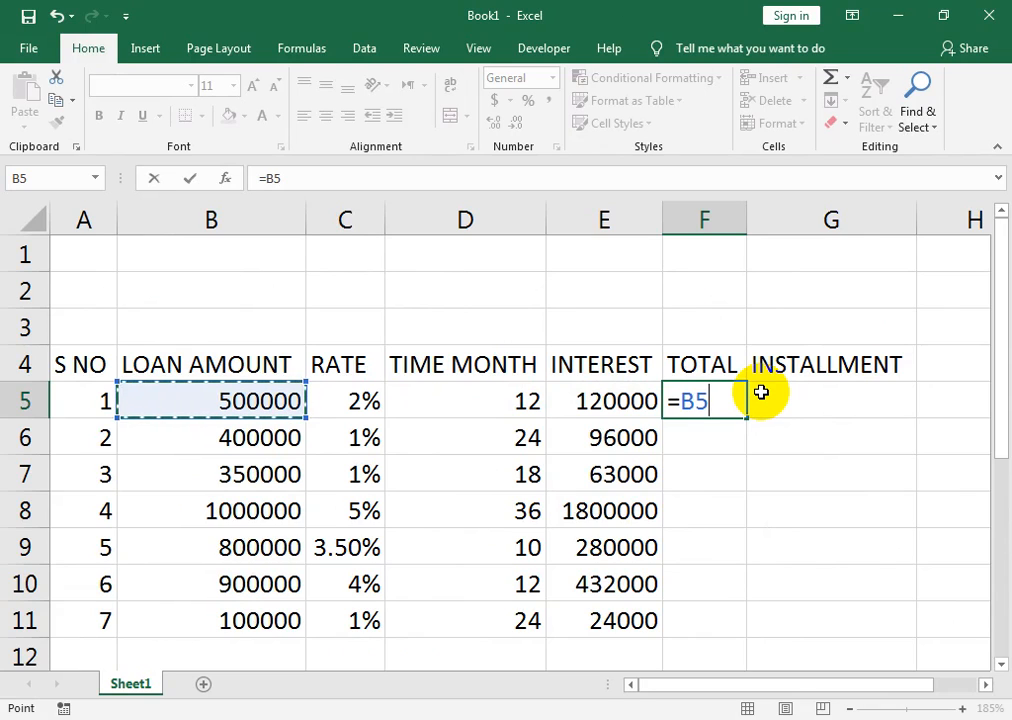
type("+")
key("Left")
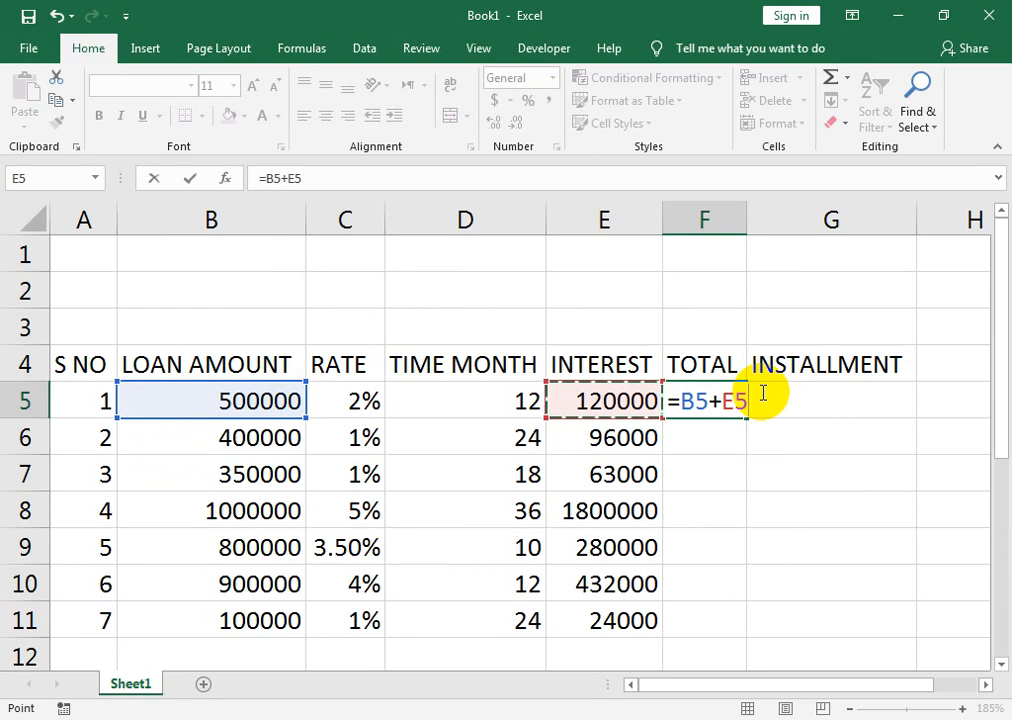
key("Return")
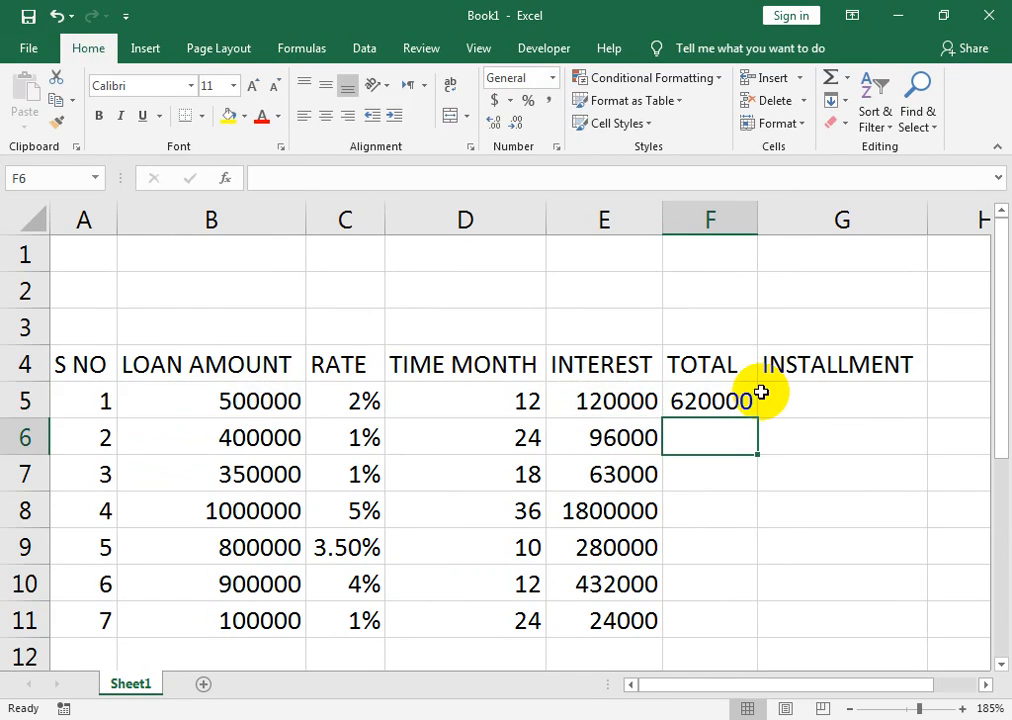
- Fill the total formula from F5 down through F11 and widen column F to fit seven-digit numbers
left_click(711, 396)
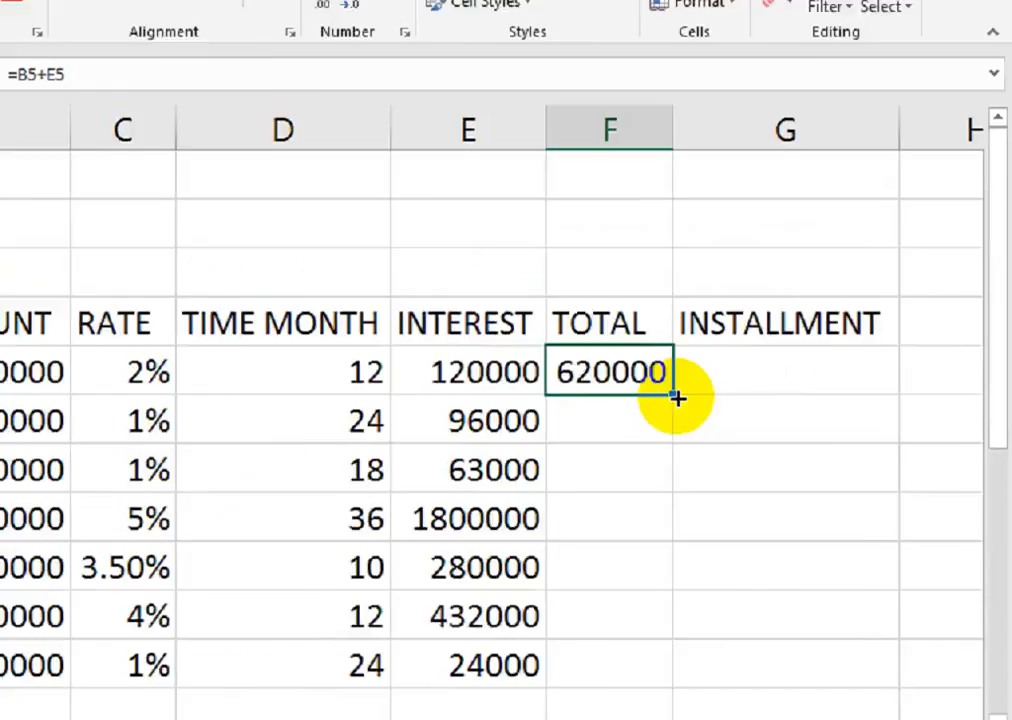
left_click_drag(758, 418, 770, 623)
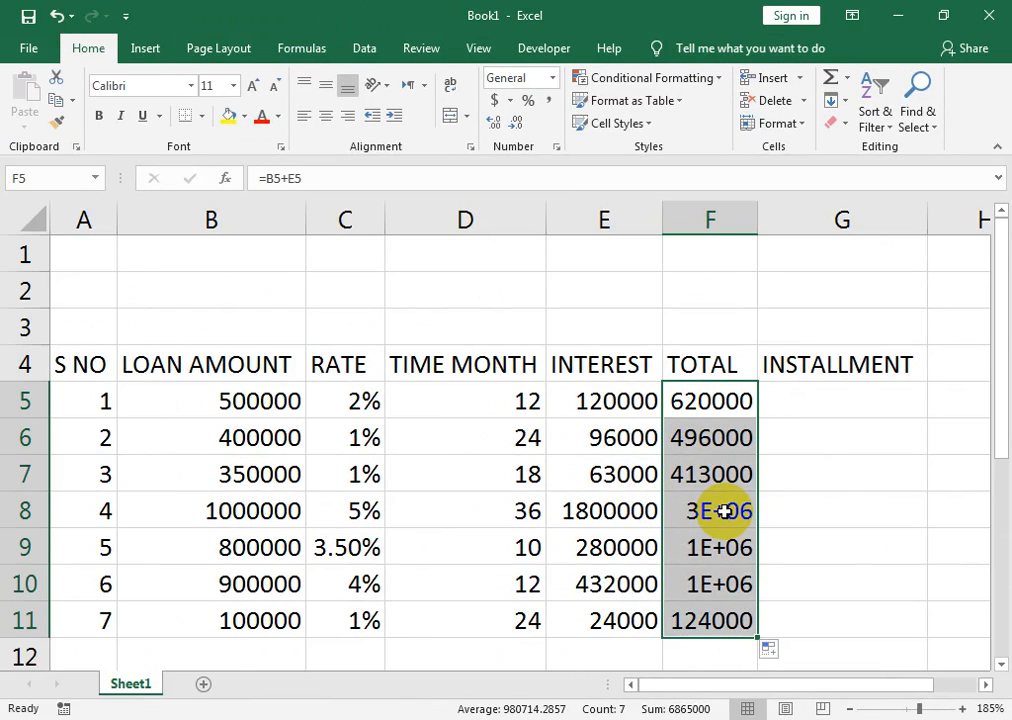
left_click_drag(754, 213, 770, 214)
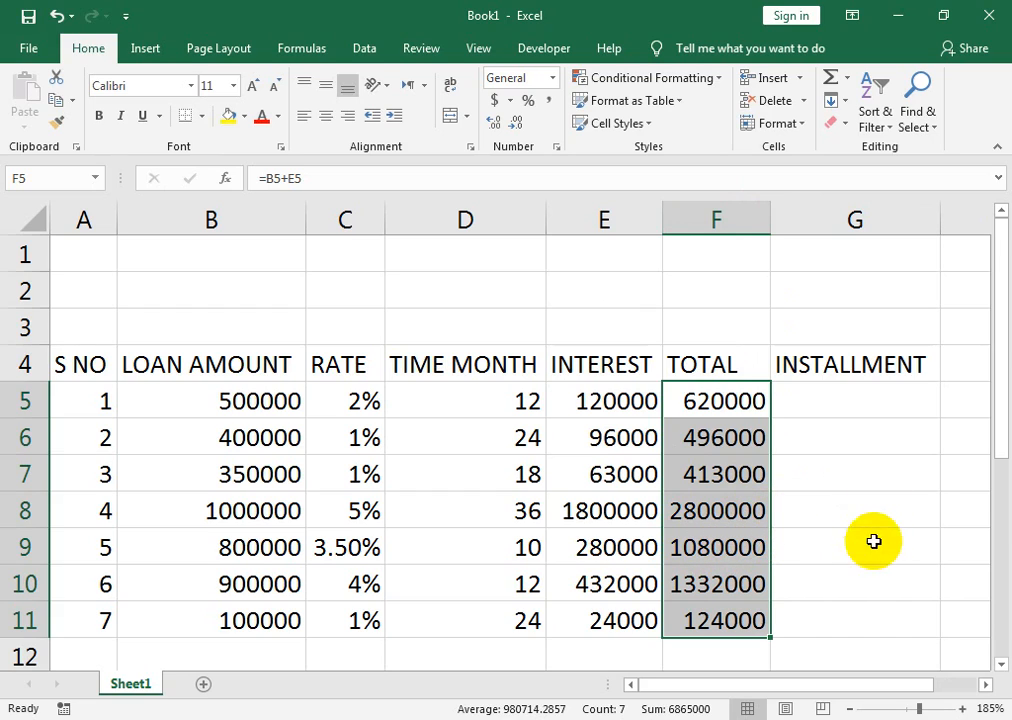
- Calculate the installment in cell G5 with =F5/D5 and fill the formula down through G11
left_click(803, 395)
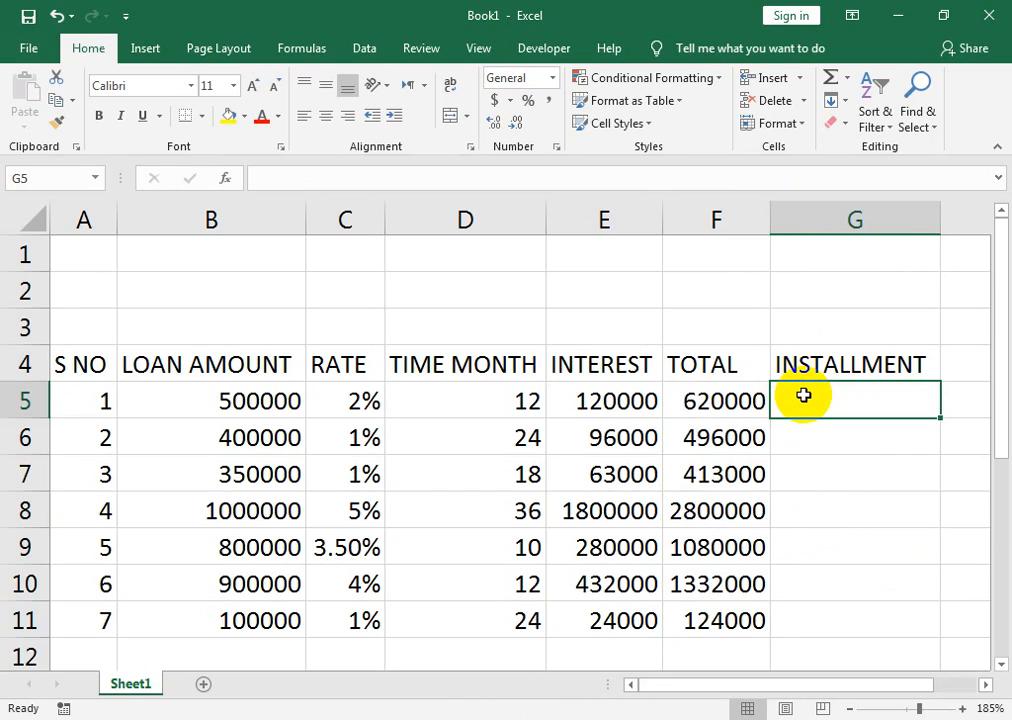
type("=")
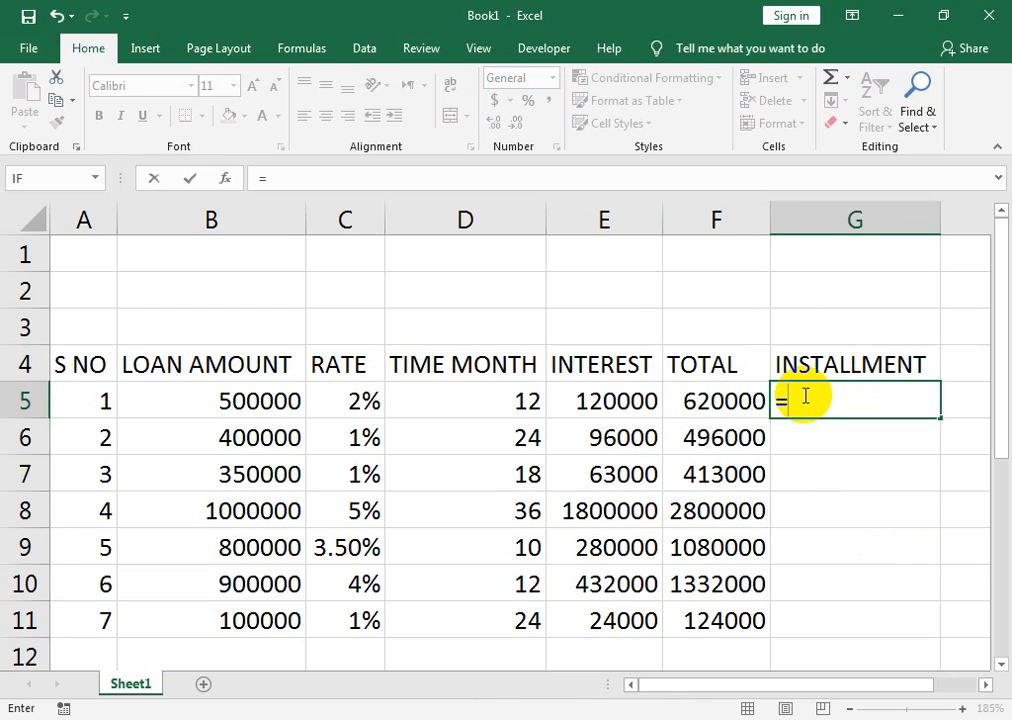
left_click(699, 396)
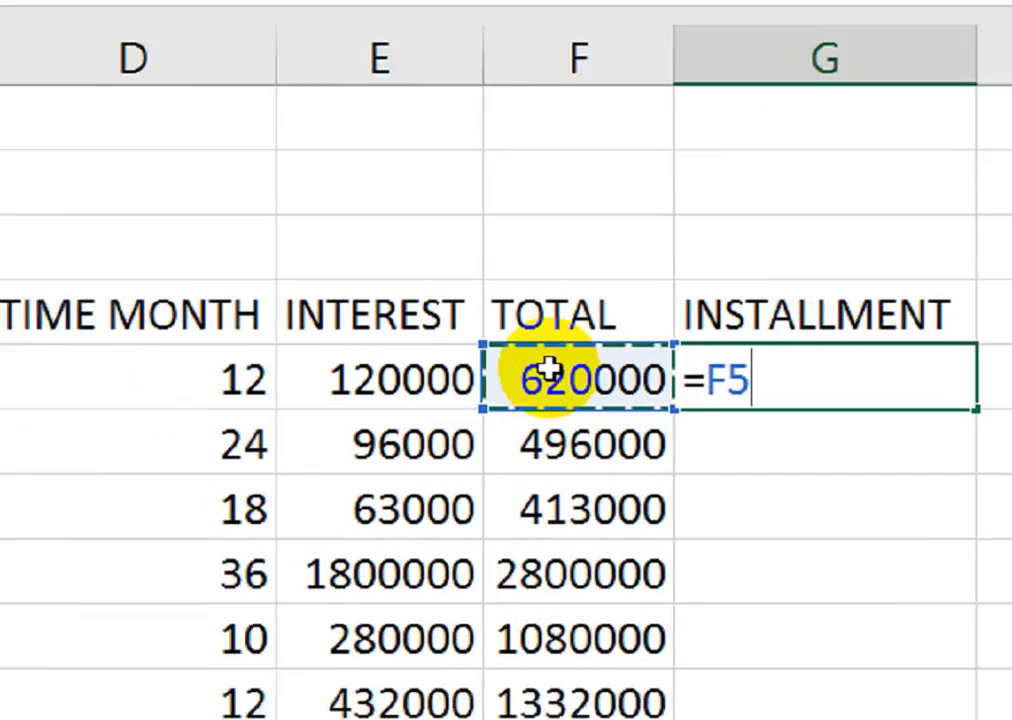
type("/")
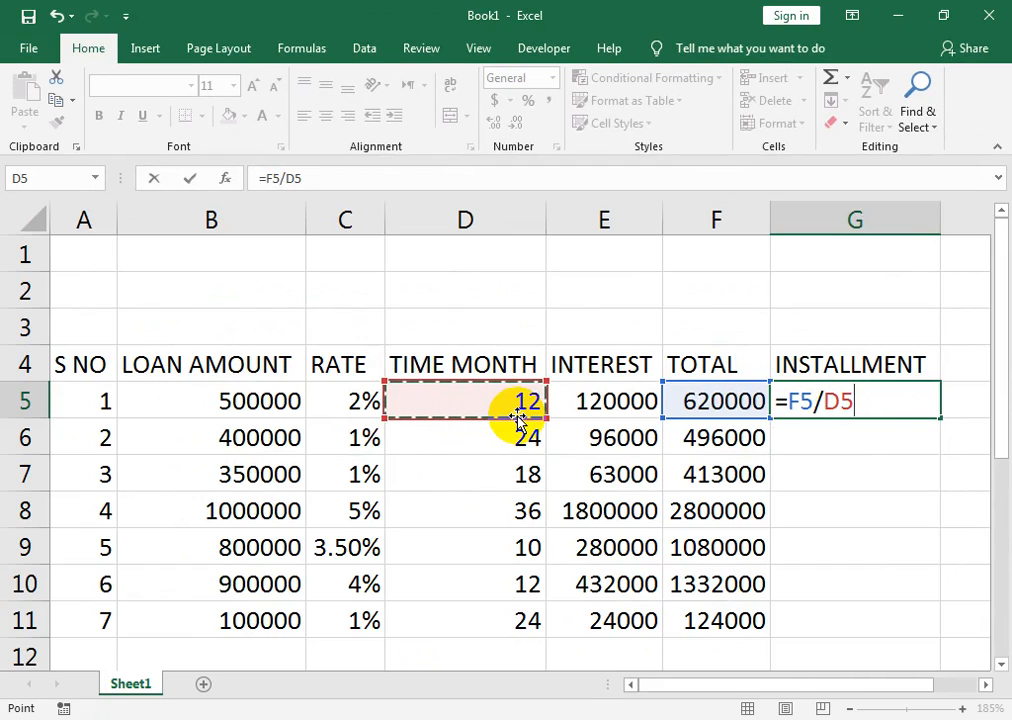
key("Return")
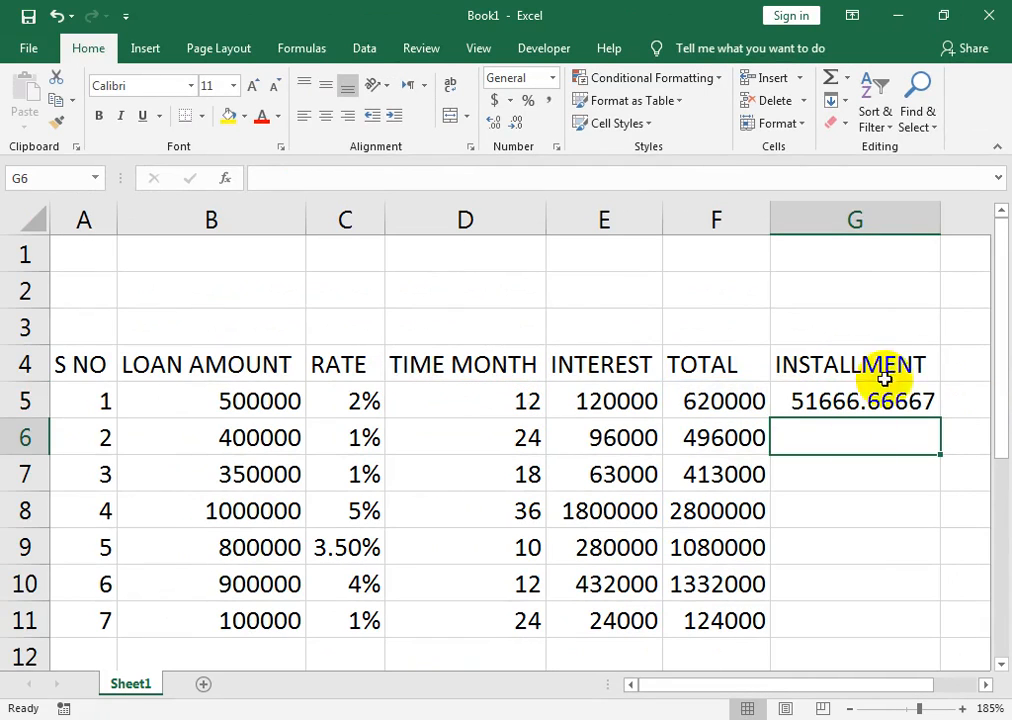
left_click(797, 391)
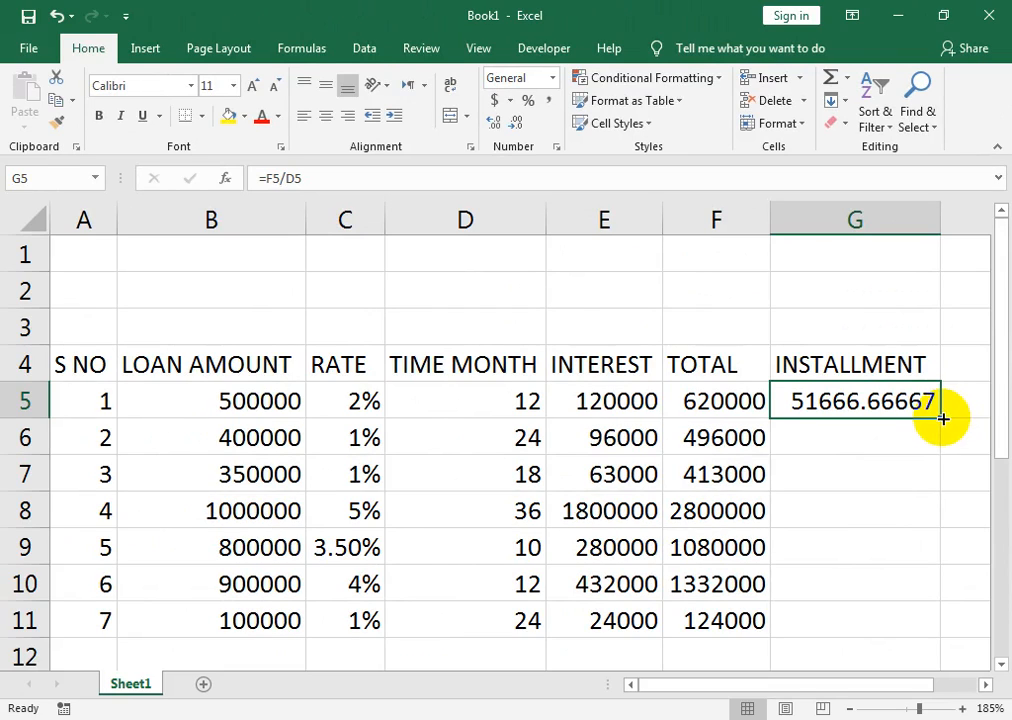
left_click_drag(942, 418, 937, 626)
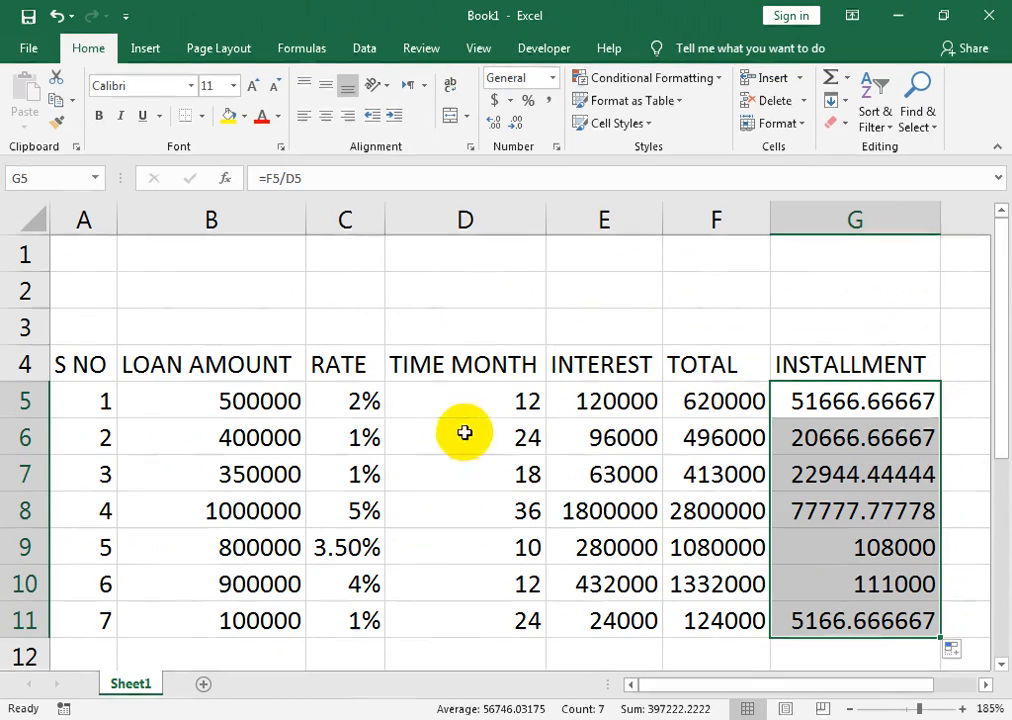
- Change the first entry's loan amount in cell B5 to 100000
left_click(250, 398)
type("100")
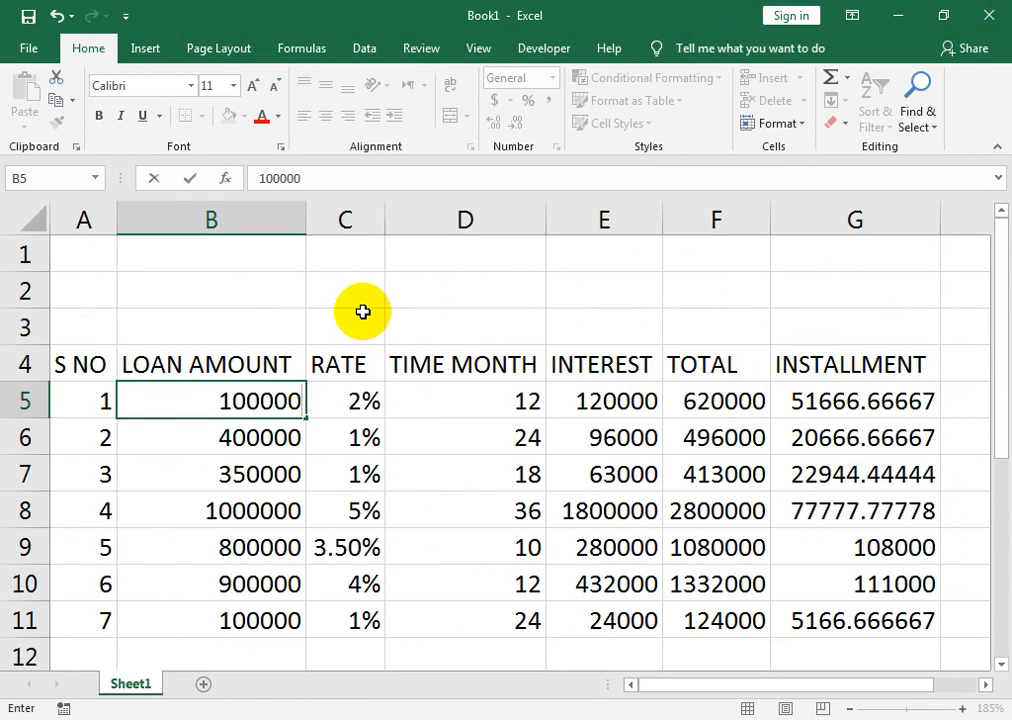
key("Return")
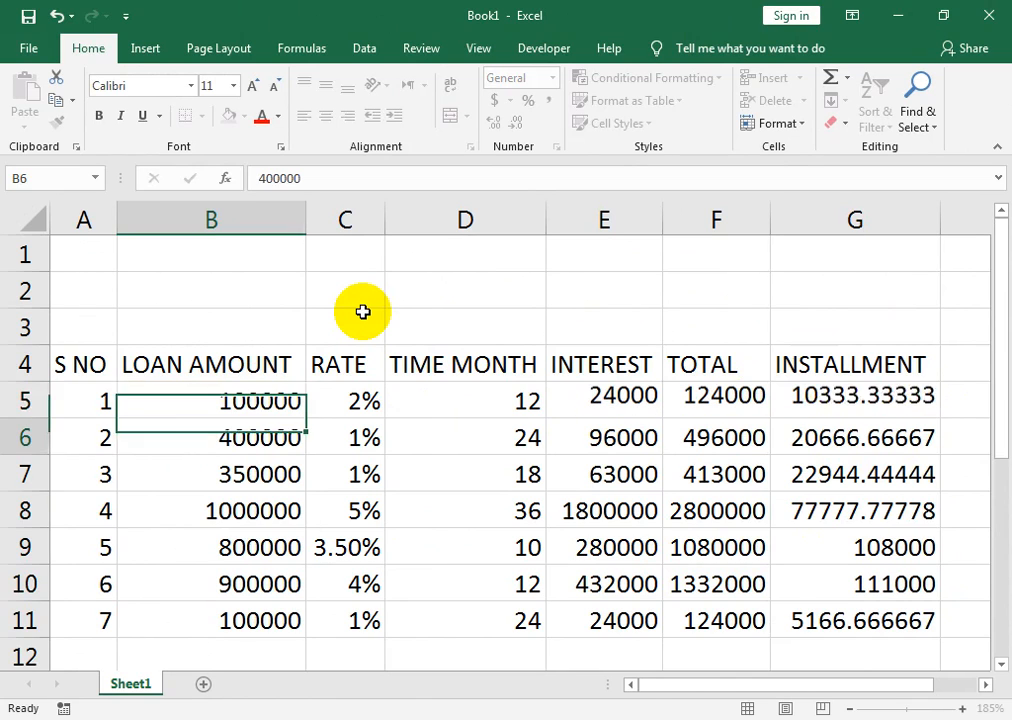
- Set the first loan's rate in cell C5 to 5%
key("Up")
key("Right")
type("5")
key("Return")
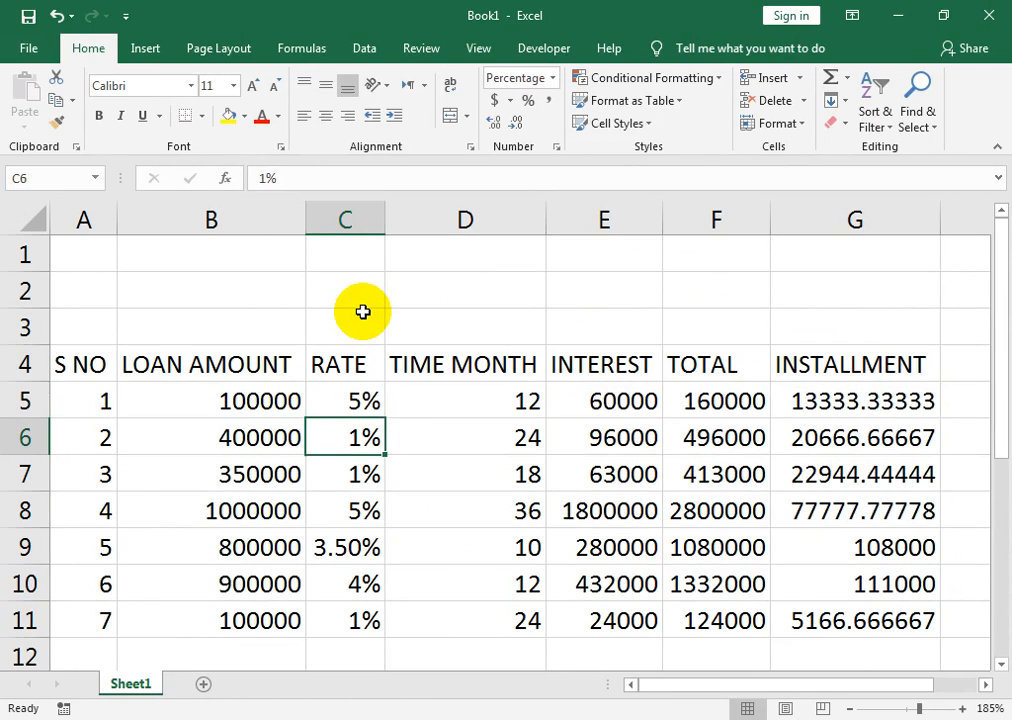
- Check the first loan's installment in cell G5 and look back across the row to its serial number
key("Right")
key("Right")
key("Right")
key("Right")
key("Up")
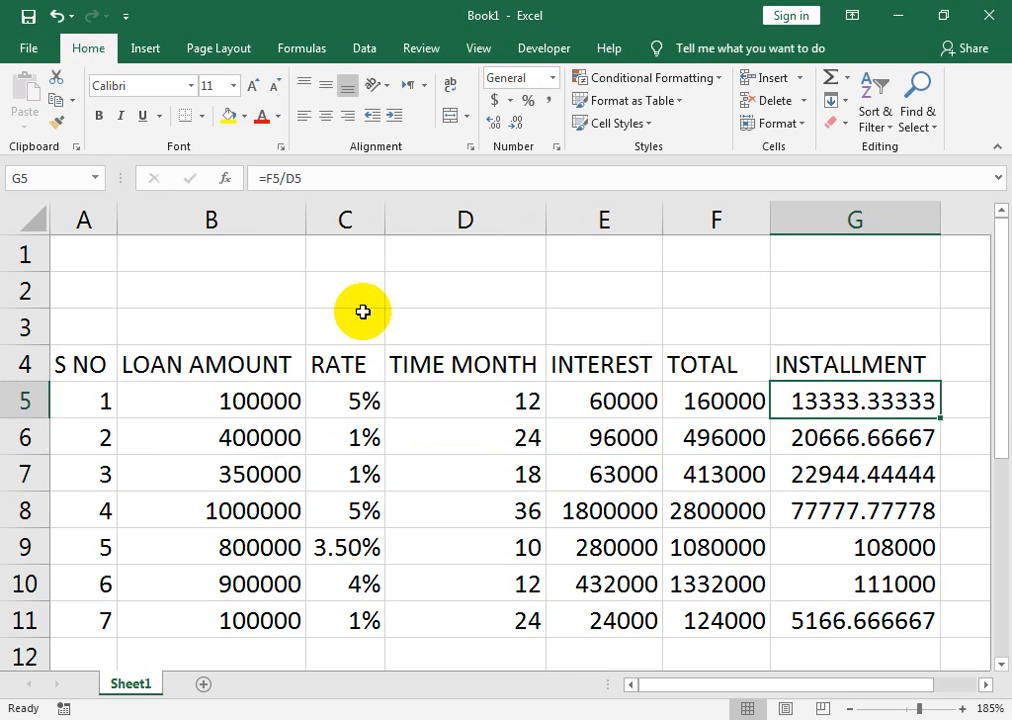
key("Left")
key("Left")
key("Left")
key("Left")
key("Left")
key("Left")
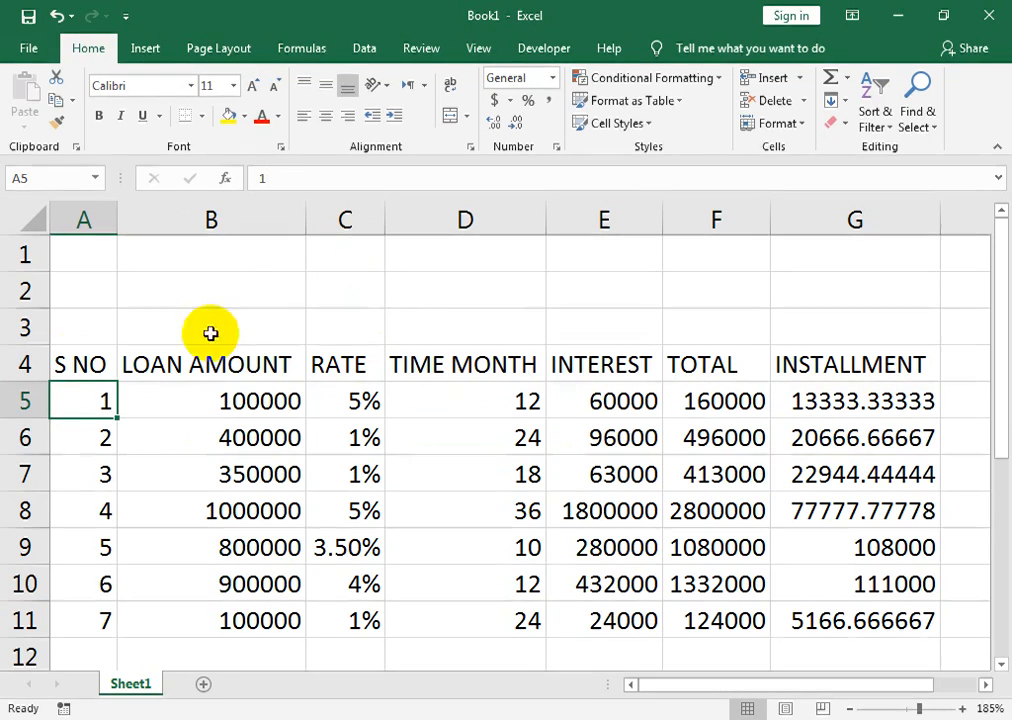
- Center the contents of the whole loan table A4:G11 horizontally
left_click_drag(57, 365, 809, 609)
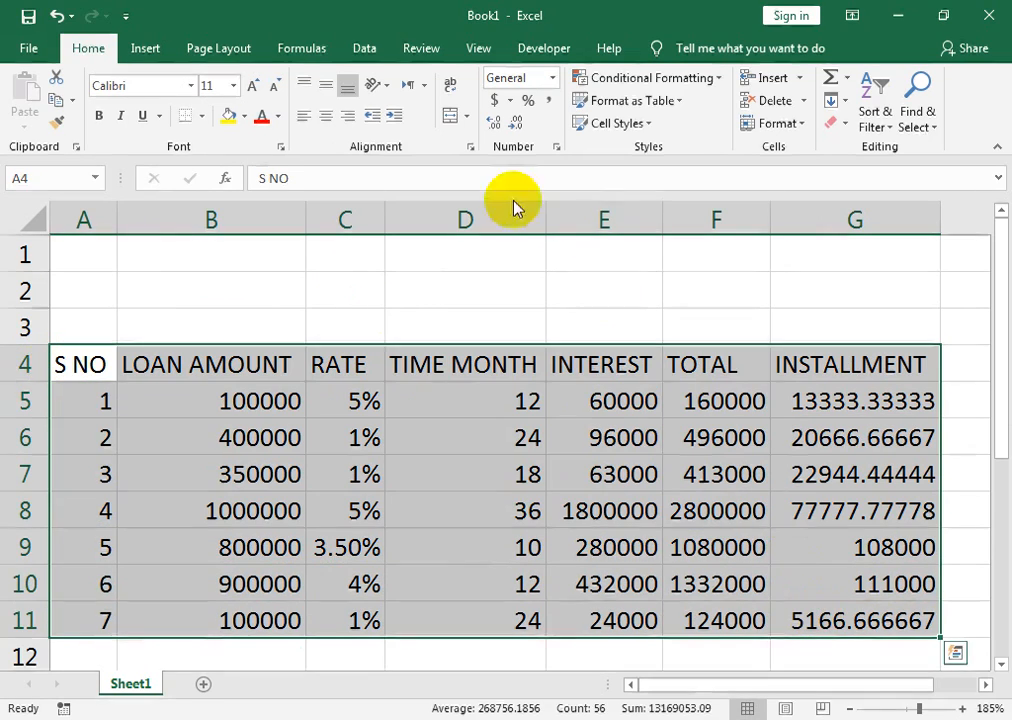
left_click(306, 116)
left_click(325, 116)
- Make the header row A4:G4 bold at font size 10 and fill it with light blue
left_click_drag(80, 365, 880, 365)
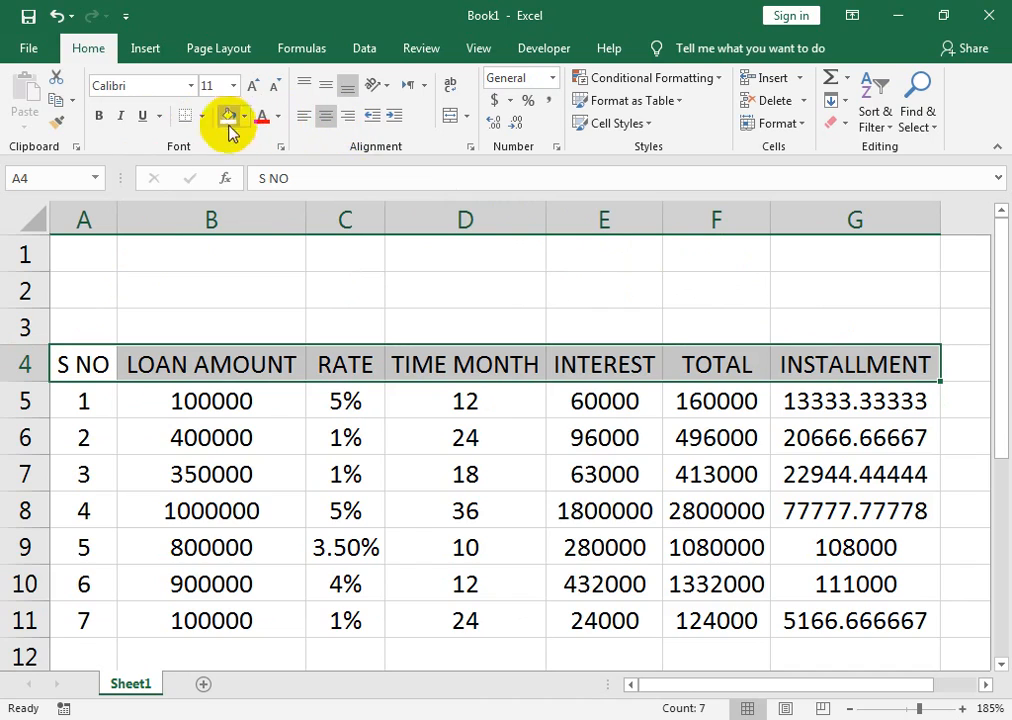
left_click(98, 116)
left_click(276, 86)
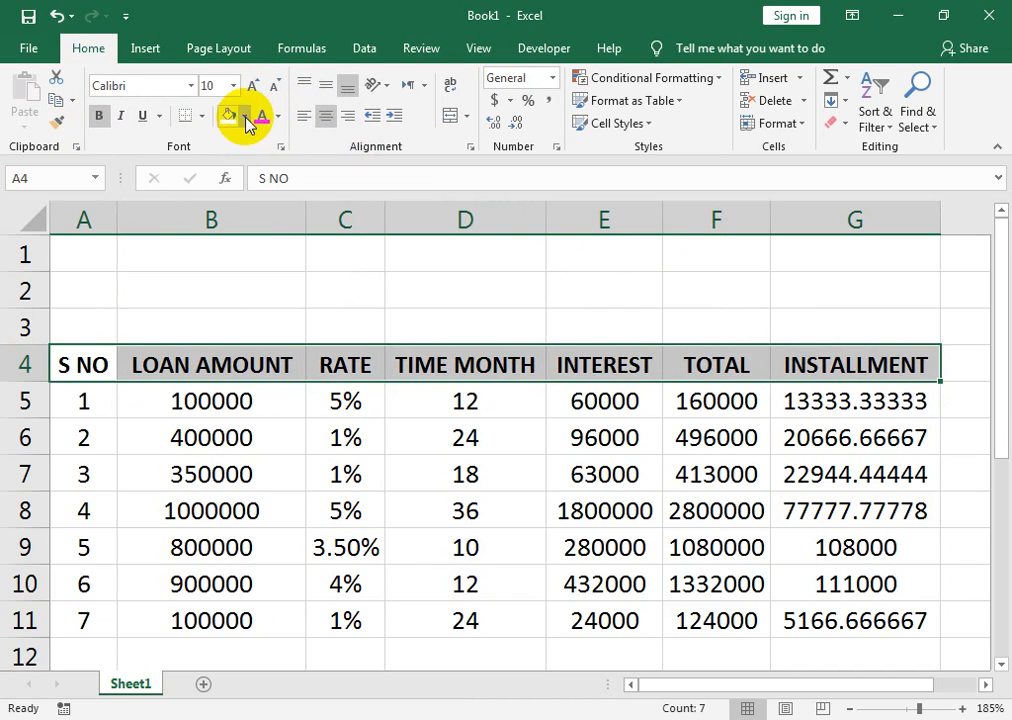
left_click(245, 118)
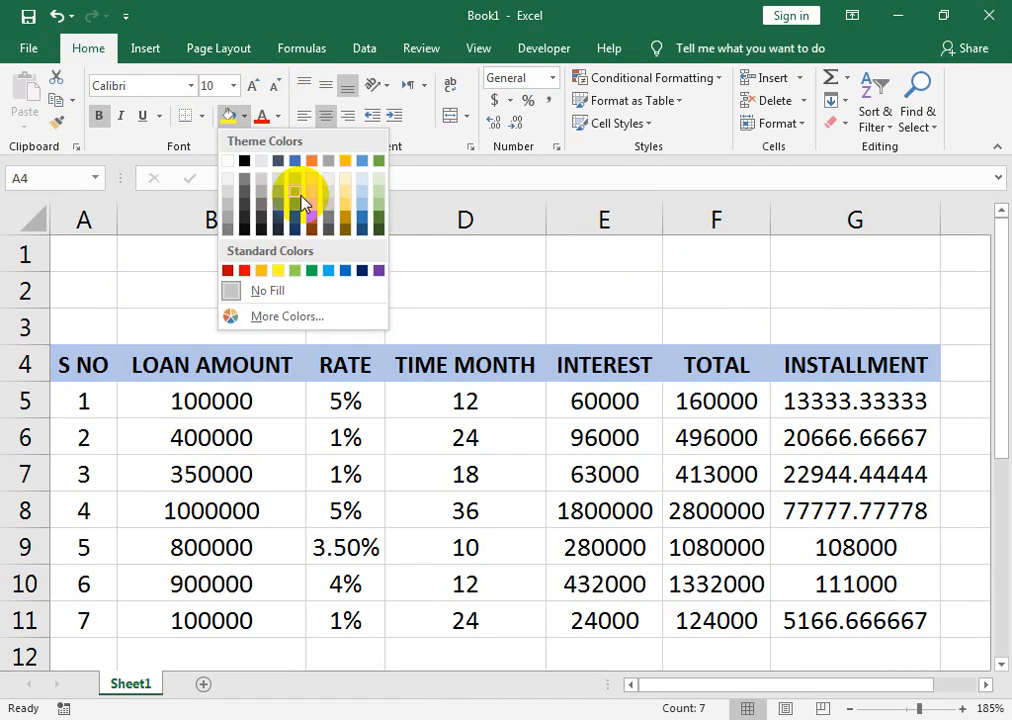
left_click(299, 196)
- Insert a WordArt title in the black style with a blue shadow, reading LOAN INTEREST INSTALLMENT
left_click(72, 251)
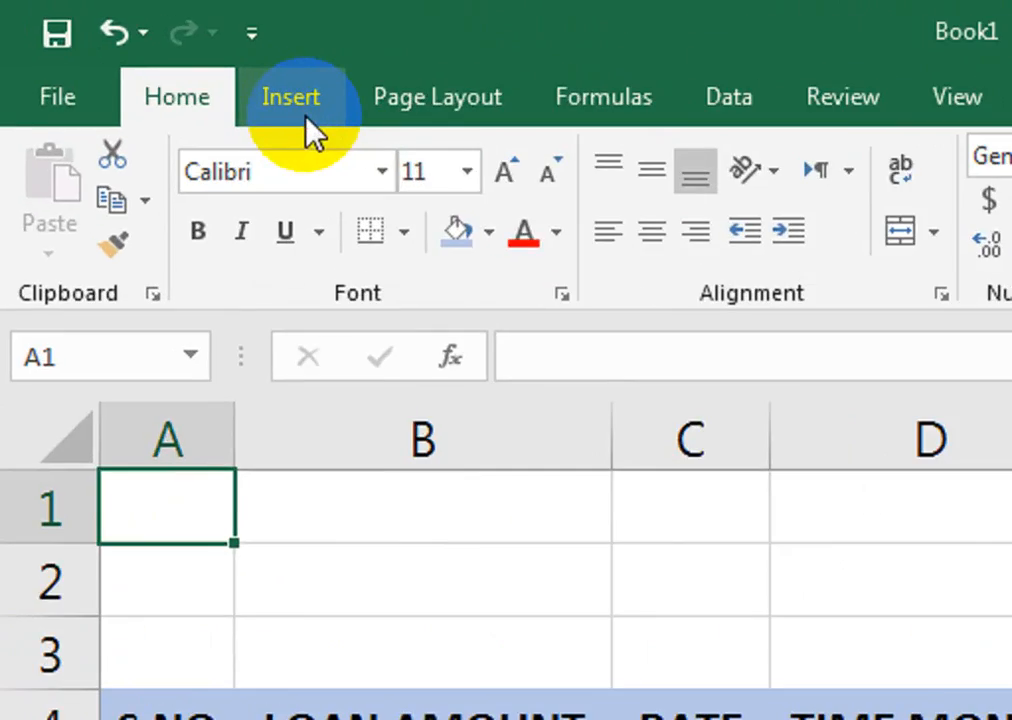
left_click(146, 50)
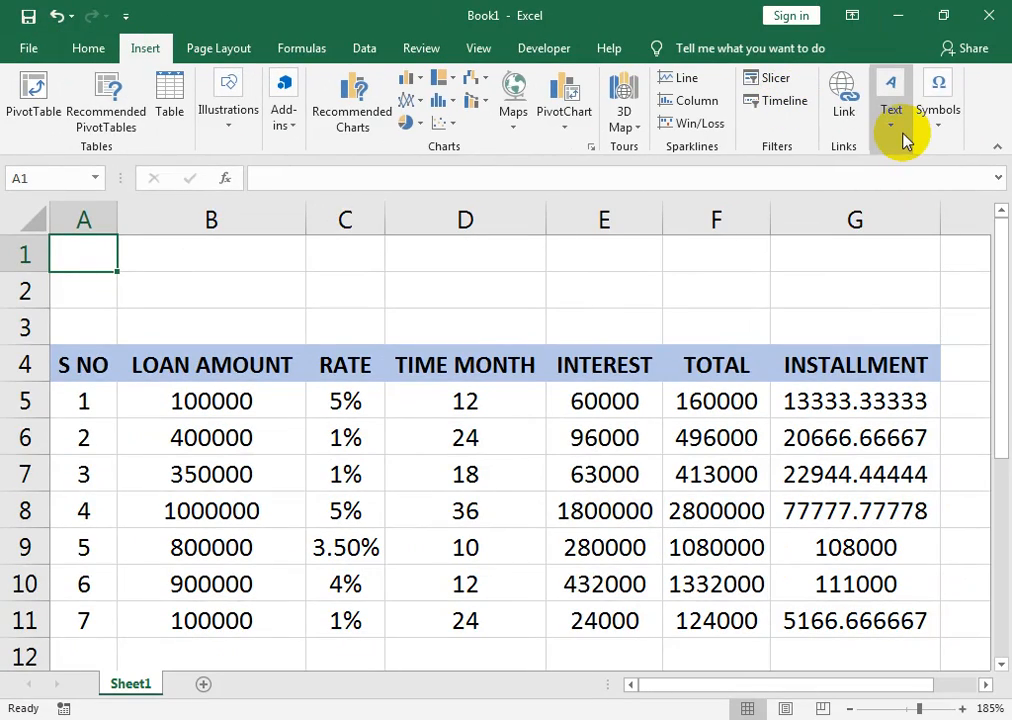
left_click(903, 140)
left_click(883, 220)
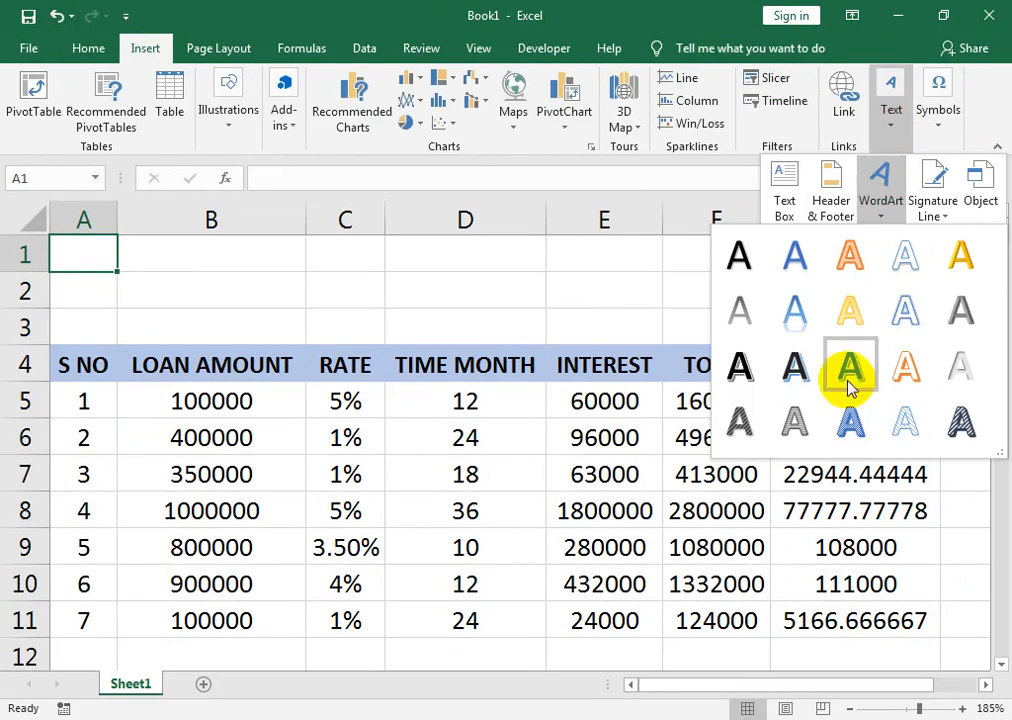
left_click(785, 372)
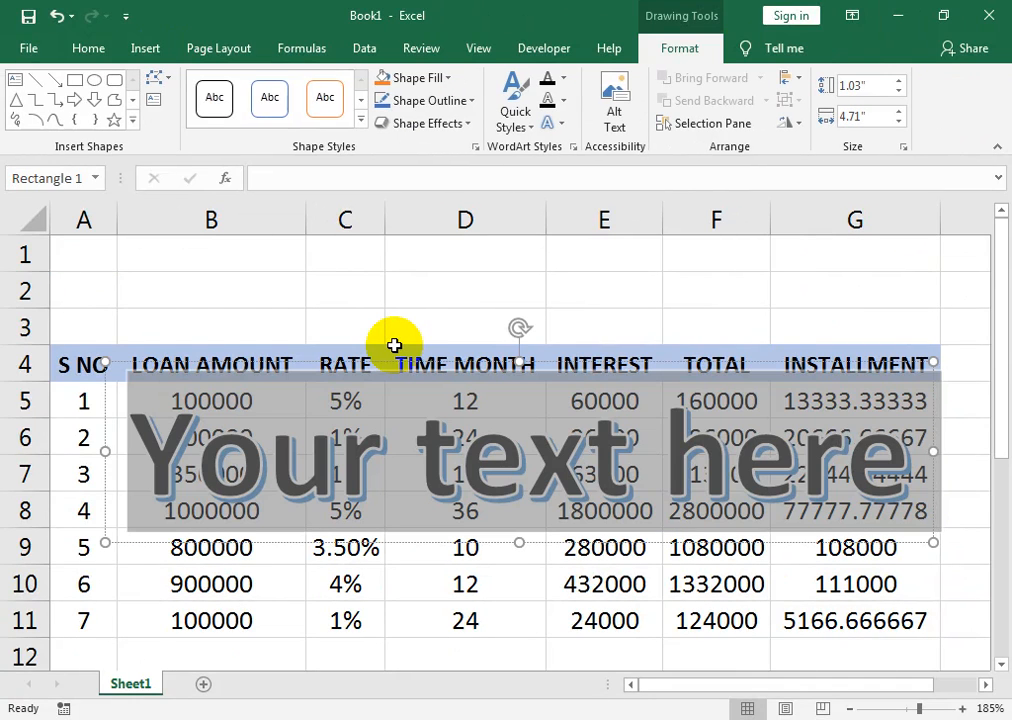
type("LOAN I")
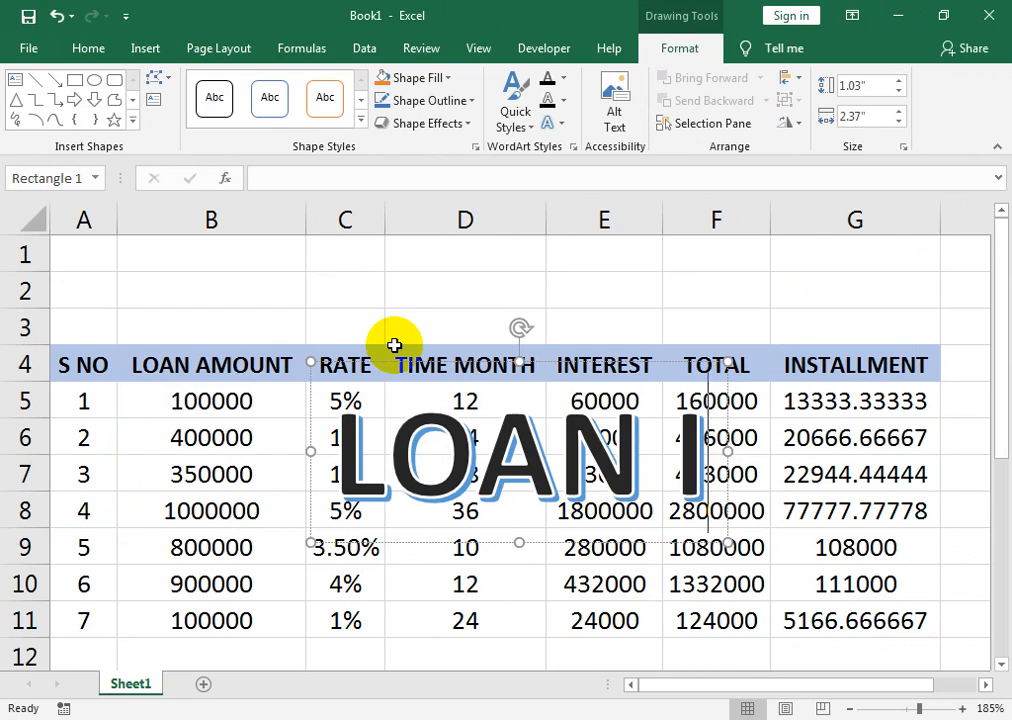
type("N")
type("TERES")
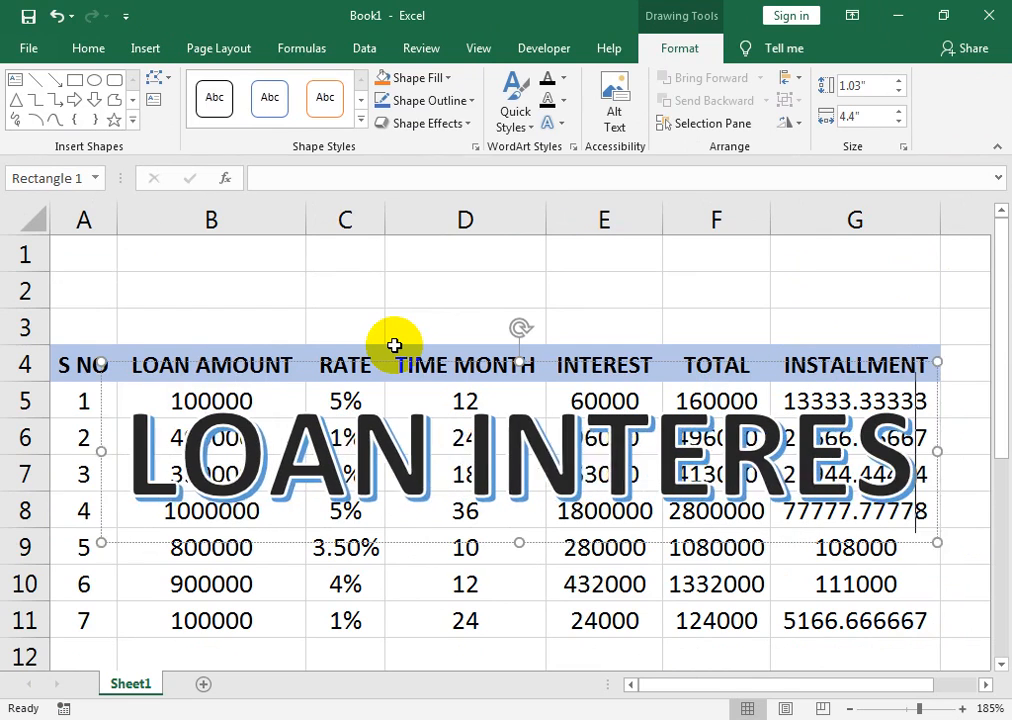
type("T INST")
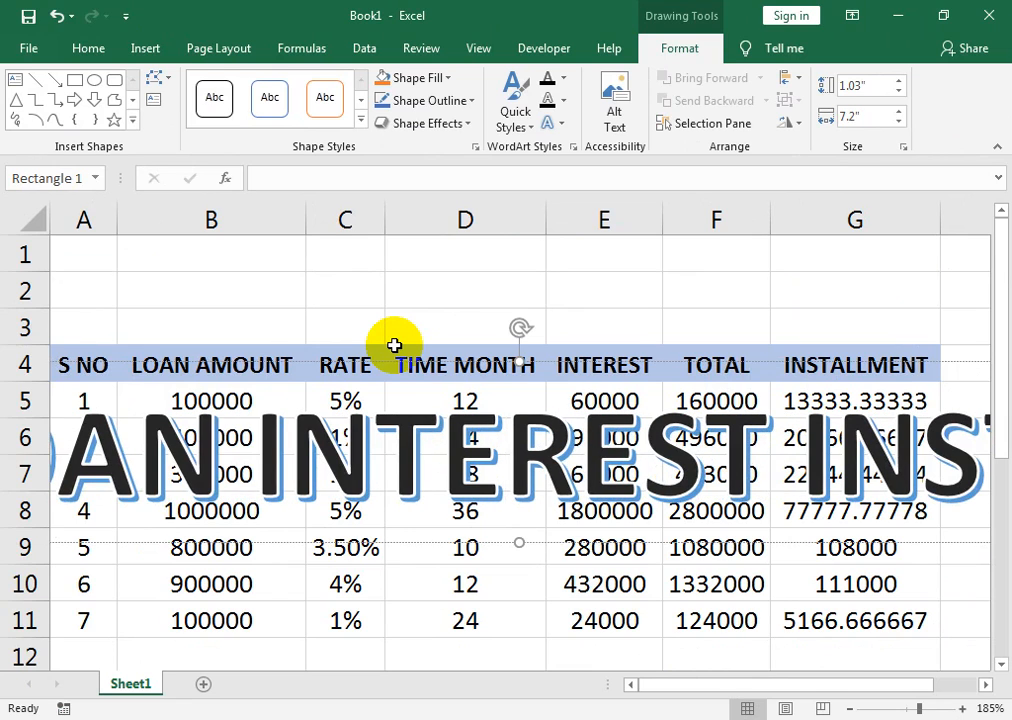
type("ALL")
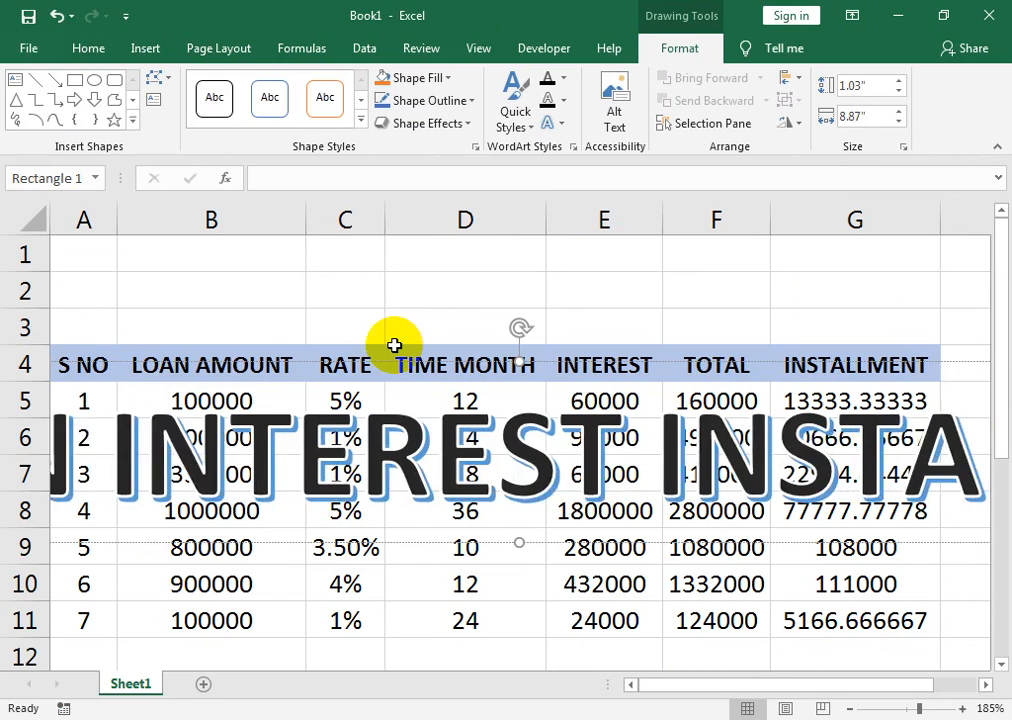
- Reduce the font size of the whole WordArt title to 28
key("ctrl+a")
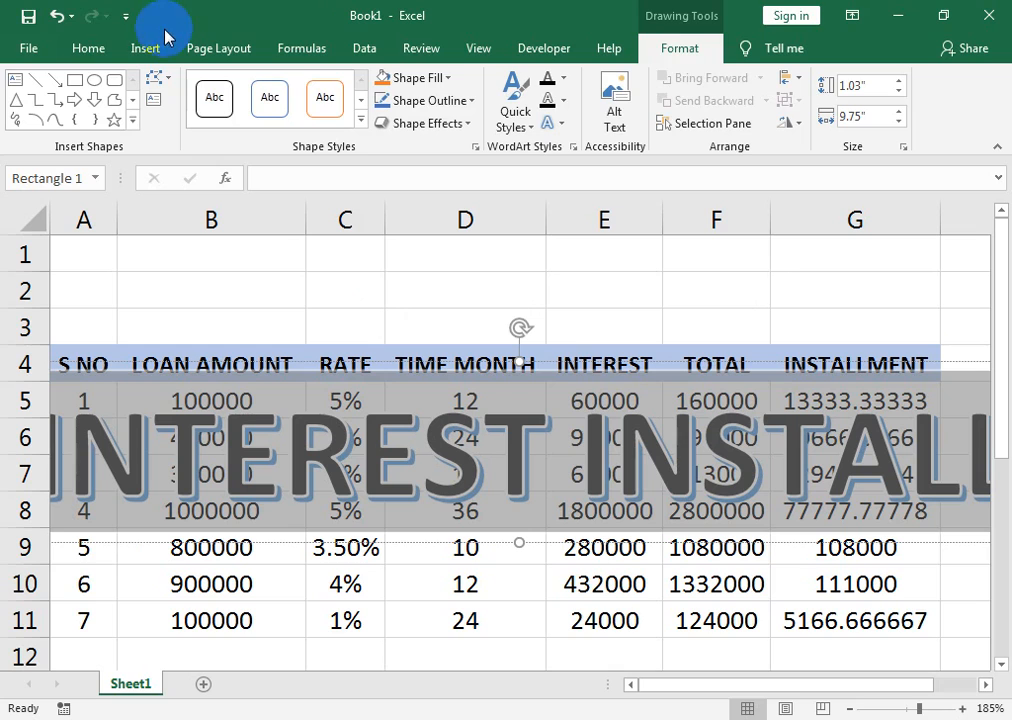
left_click(110, 46)
left_click(271, 90)
left_click(272, 90)
left_click(272, 90)
left_click(273, 90)
left_click(274, 91)
left_click(275, 91)
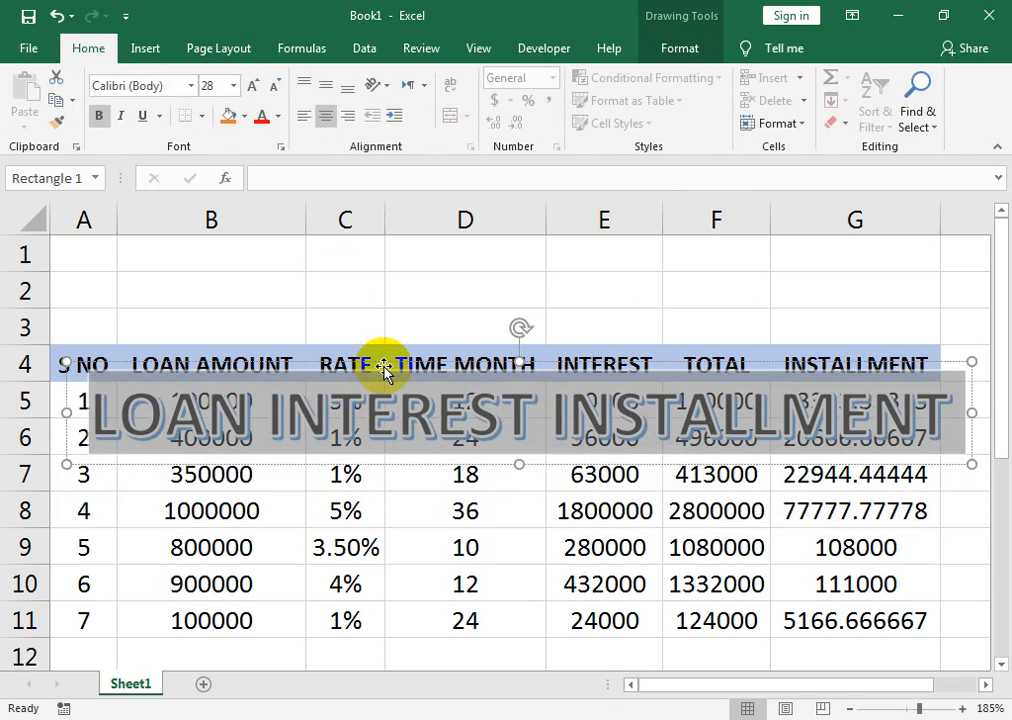
- Move the WordArt title into rows 1 to 3 above the table header, keeping its text on one line
left_click_drag(383, 346, 350, 223)
key("ctrl+z")
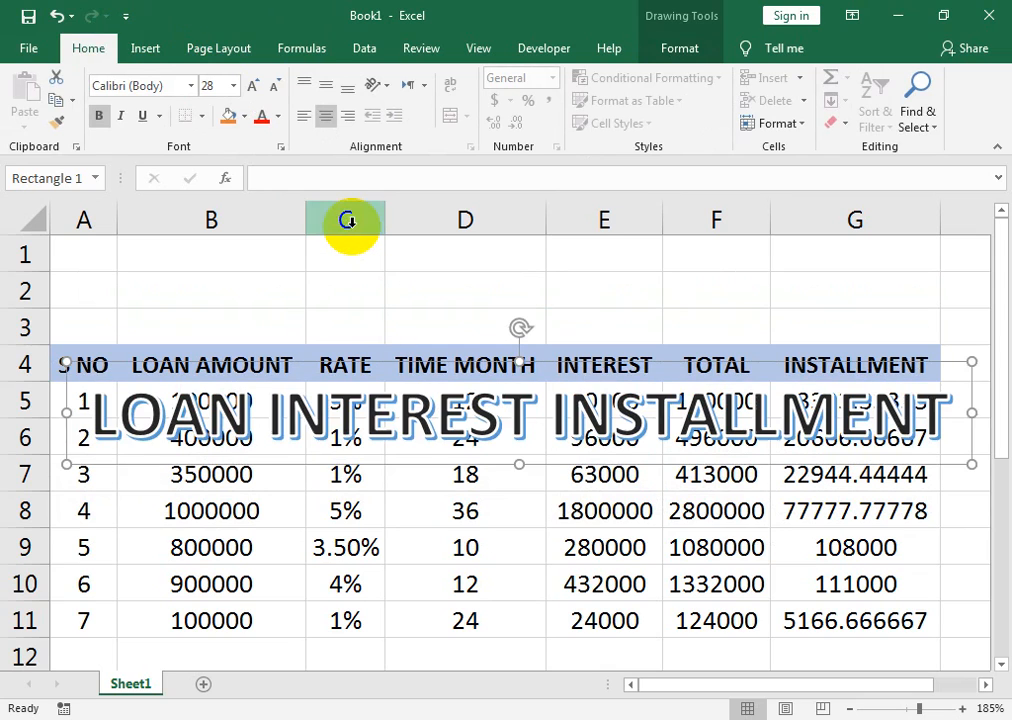
left_click_drag(313, 463, 316, 341)
left_click_drag(969, 288, 942, 291)
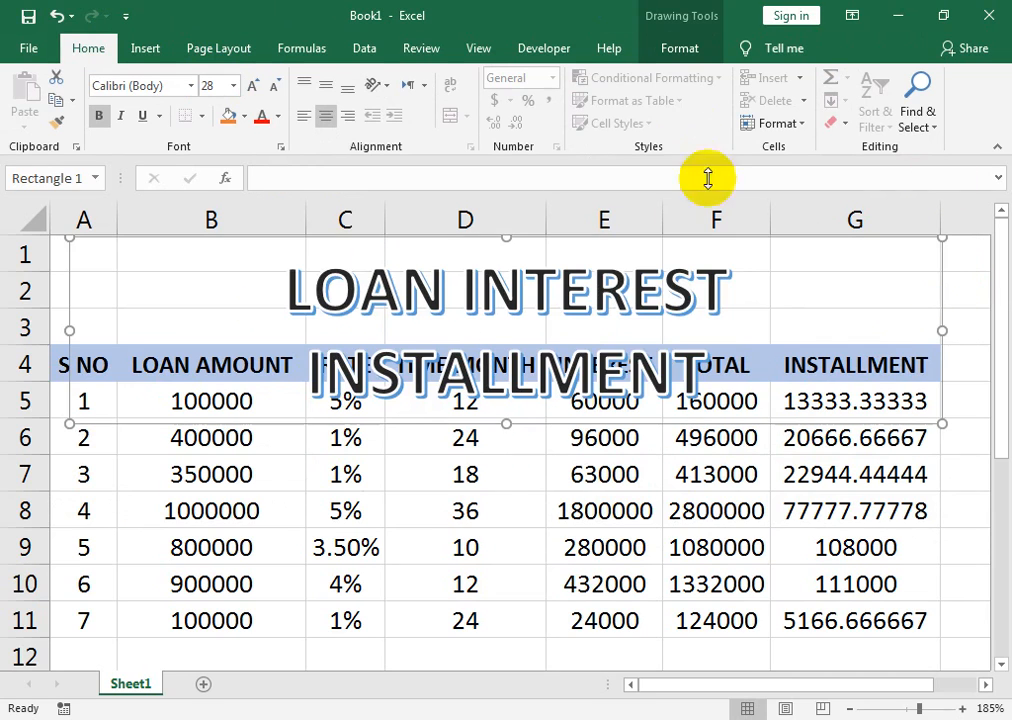
key("ctrl+z")
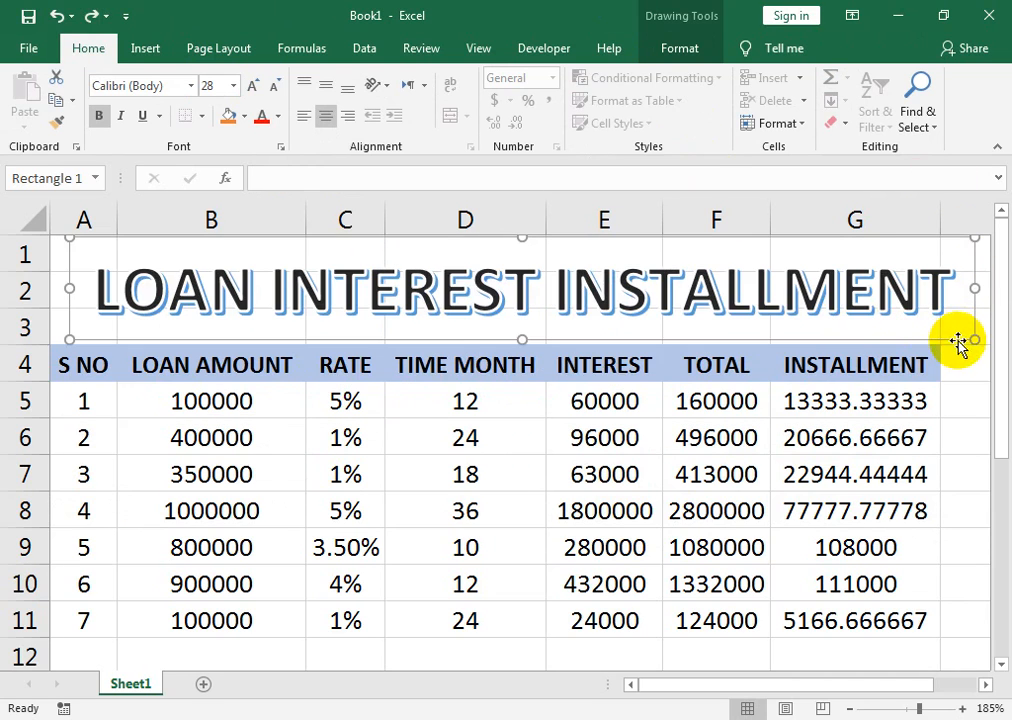
- Apply the light gold shape style with a gold outline to the WordArt title box
left_click(678, 49)
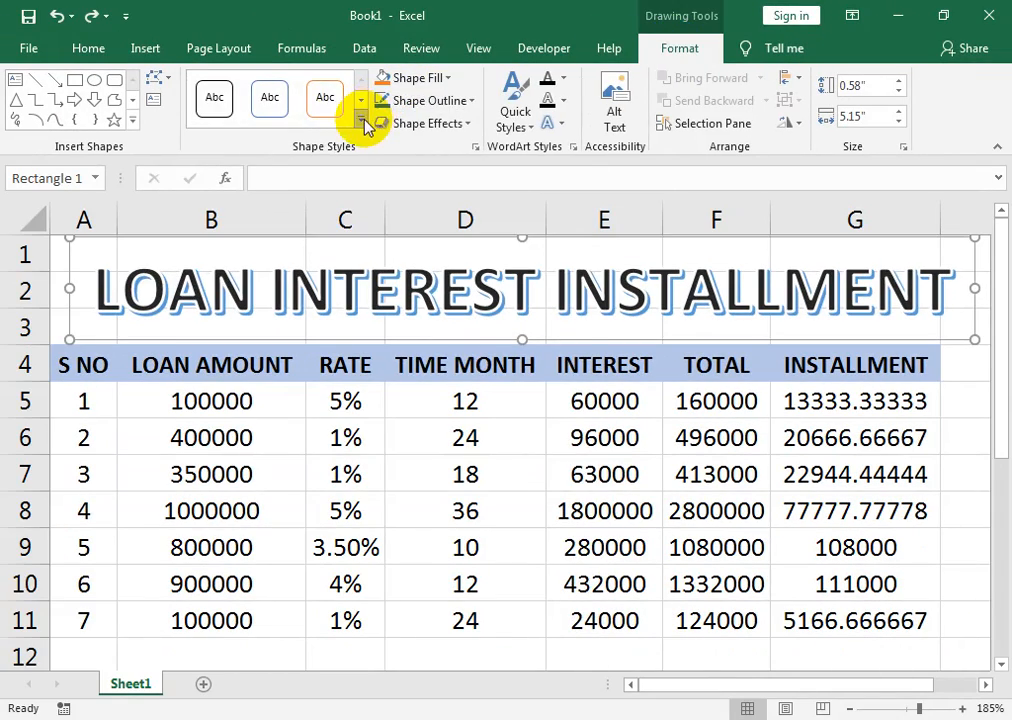
left_click(357, 118)
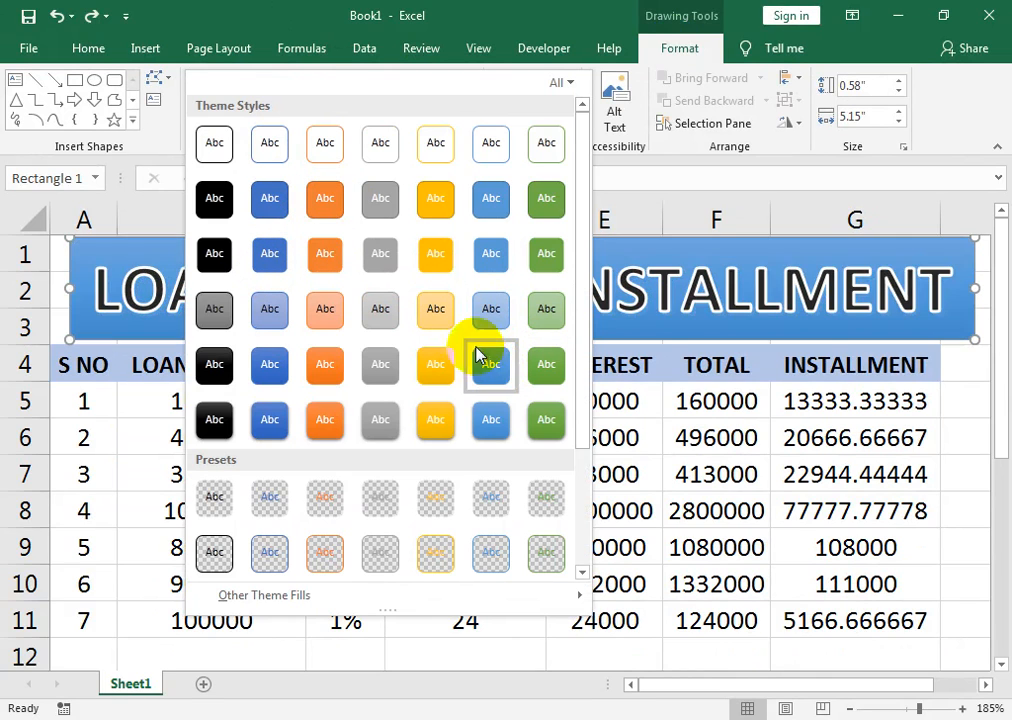
left_click(450, 325)
left_click(655, 402)
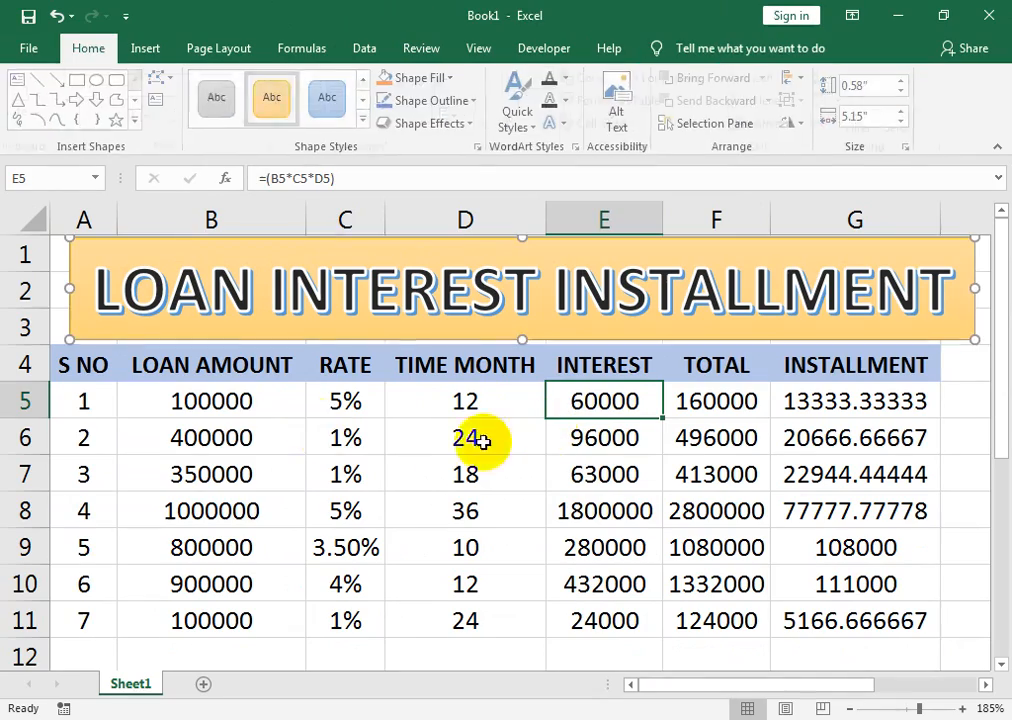
- Add all borders to the loan data cells A5:G11
left_click_drag(105, 403, 926, 621)
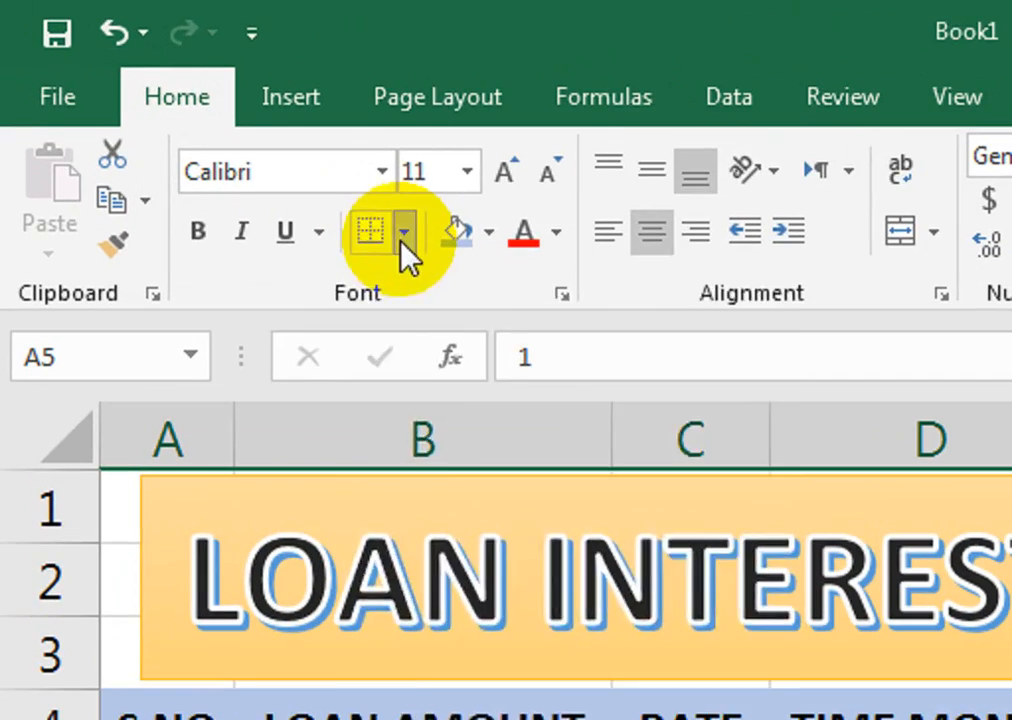
left_click(201, 116)
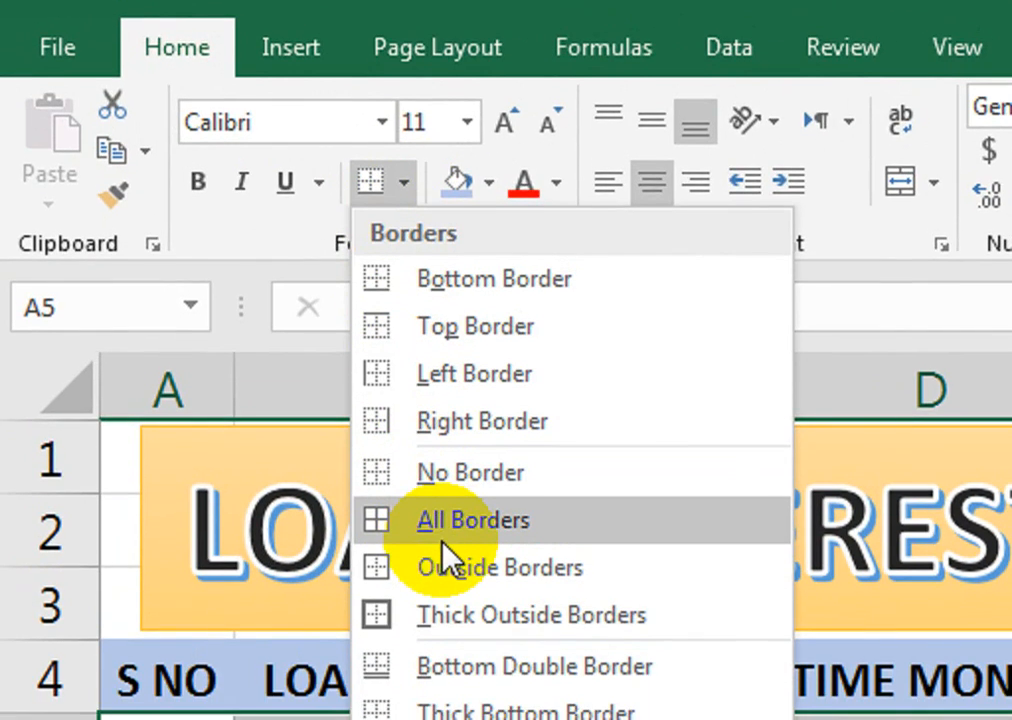
left_click(444, 575)
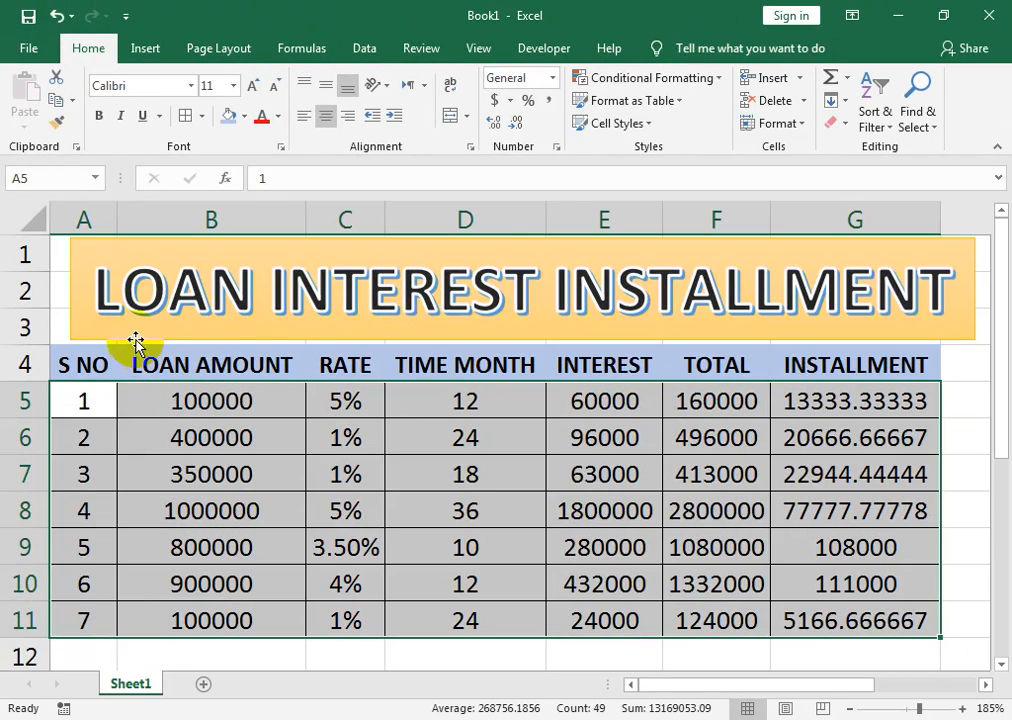
- Fit the title box to the table's width from column A through column G, about 5.11" wide
left_click(136, 341)
left_click_drag(71, 288, 50, 287)
left_click_drag(974, 291, 949, 293)
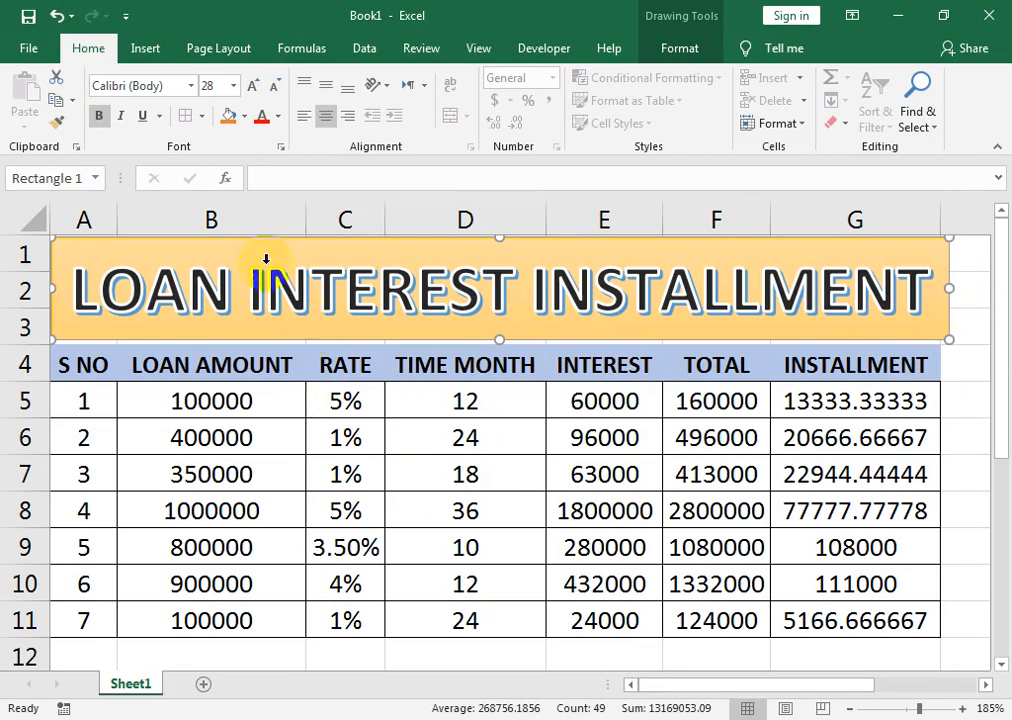
- Remove the text outline from the LOAN INTEREST INSTALLMENT title
left_click(680, 48)
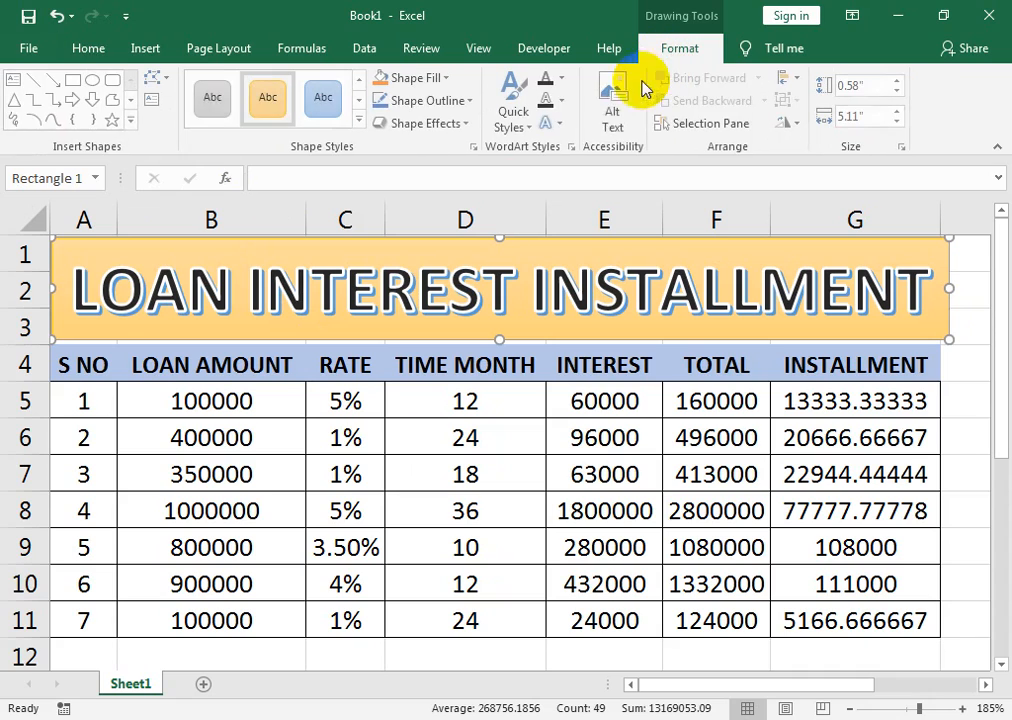
left_click(564, 101)
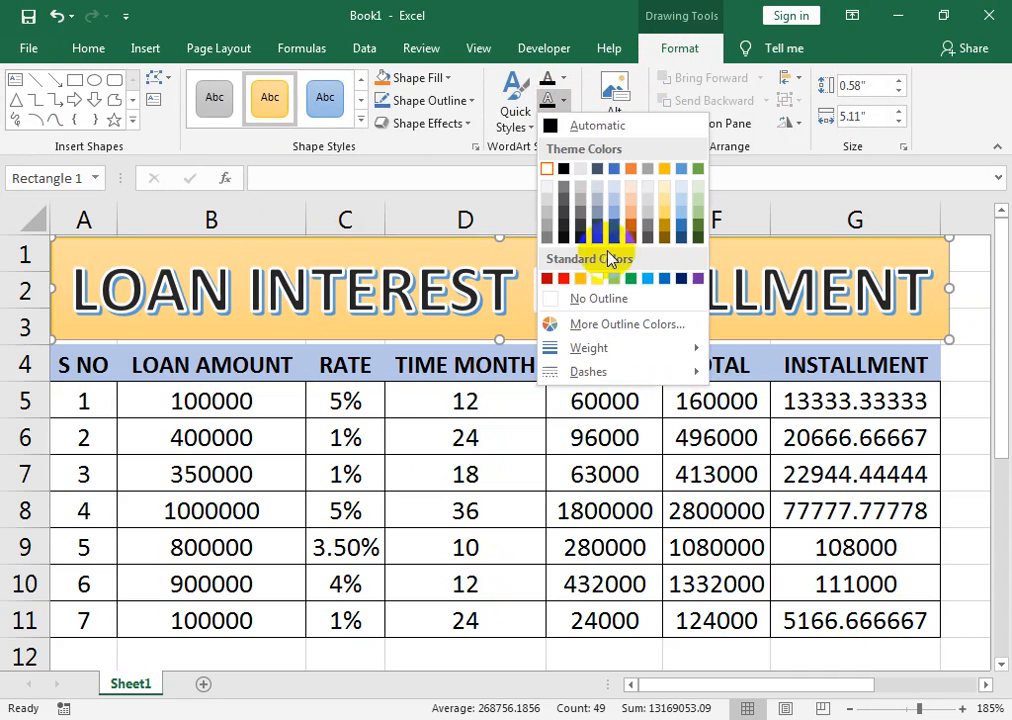
left_click(613, 305)
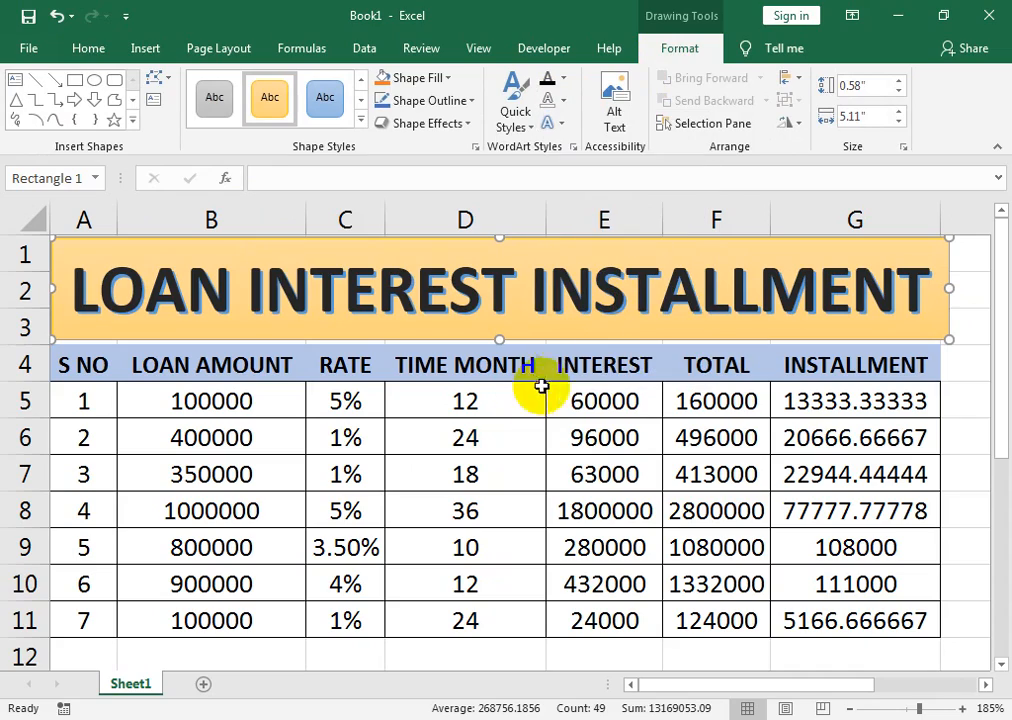
left_click(515, 411)
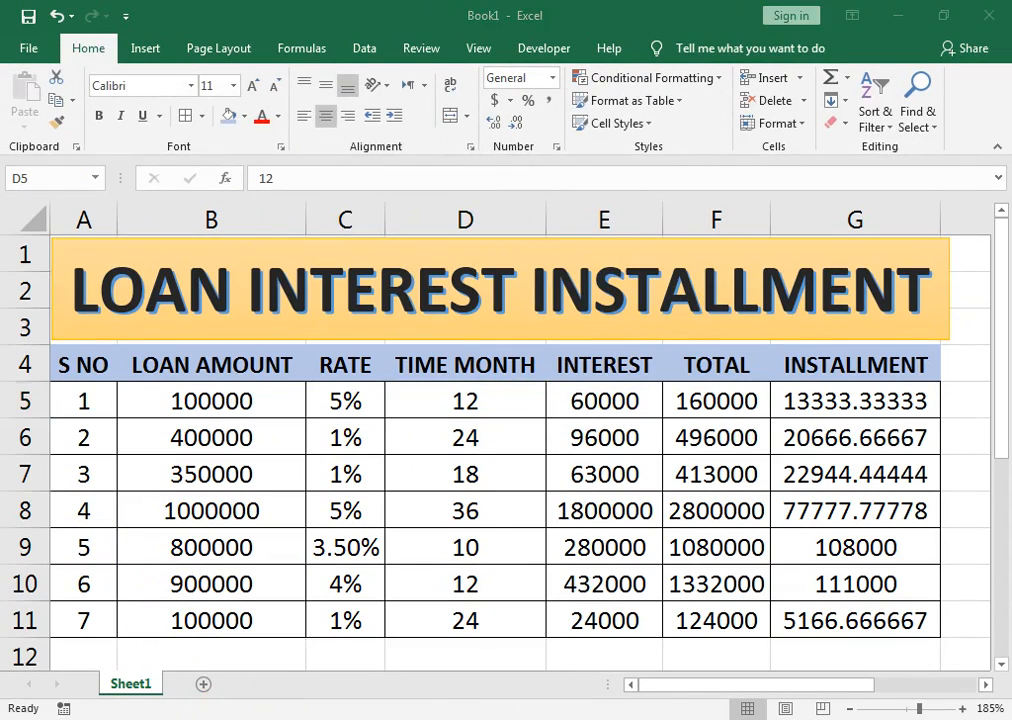
- Switch to the browser window with the YouTube channel's videos page
left_click(339, 670)
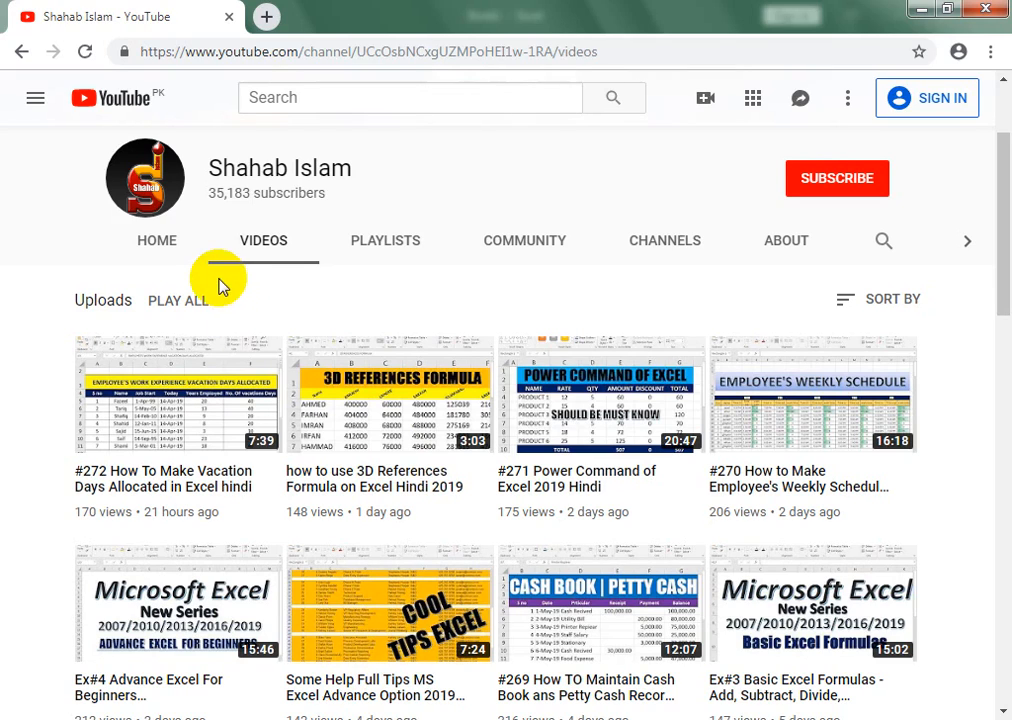